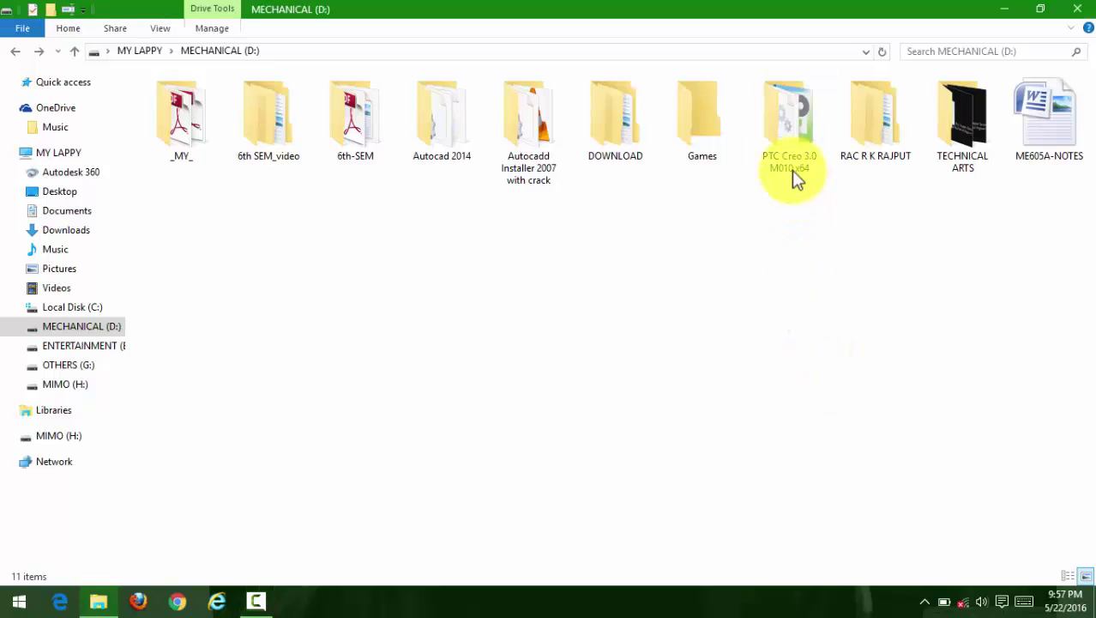
Step: Open the _SolidSQUAD_ folder inside PTC Creo 3.0 M010 x64 and select ptc_licfile
double_click(790, 127)
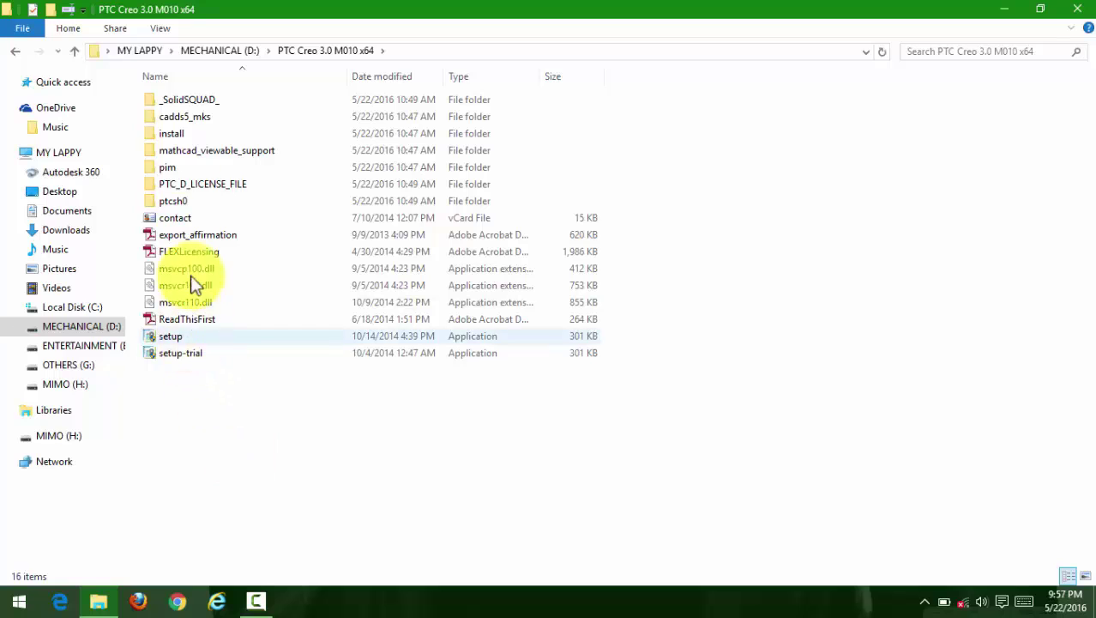
double_click(191, 101)
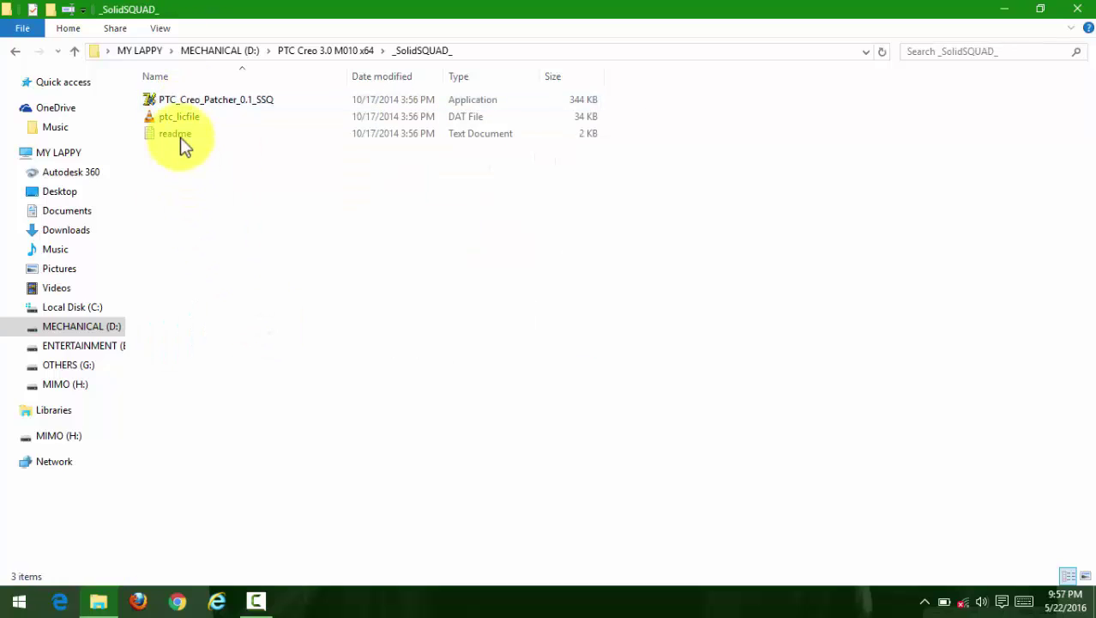
click(180, 121)
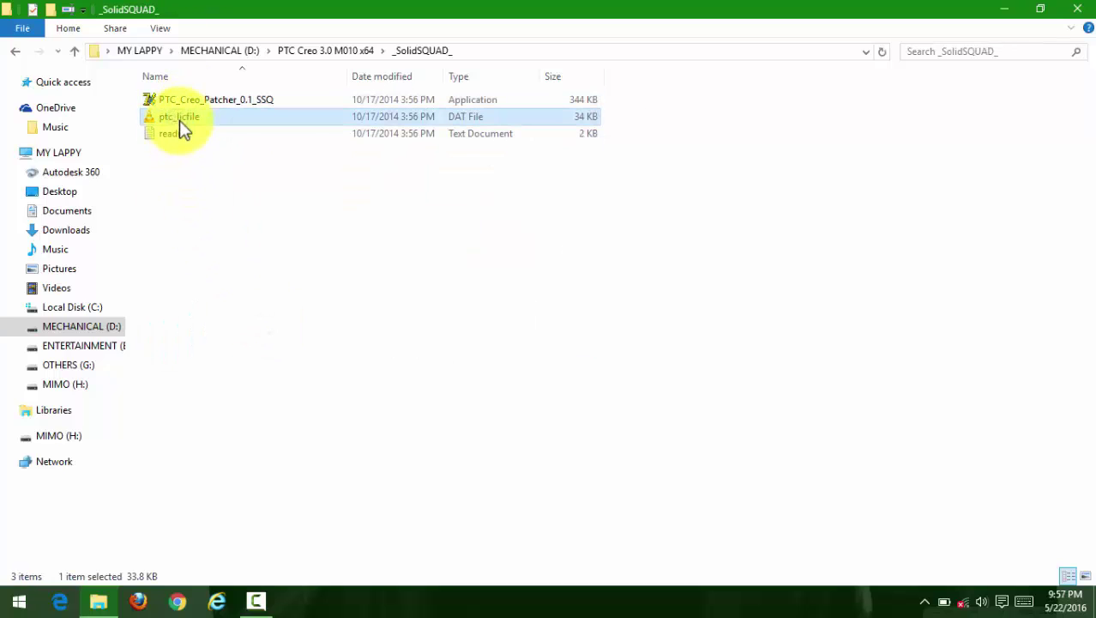
Step: In ptc_licfile's Properties, set .dat files to open with Notepad, then apply and close
right_click(180, 120)
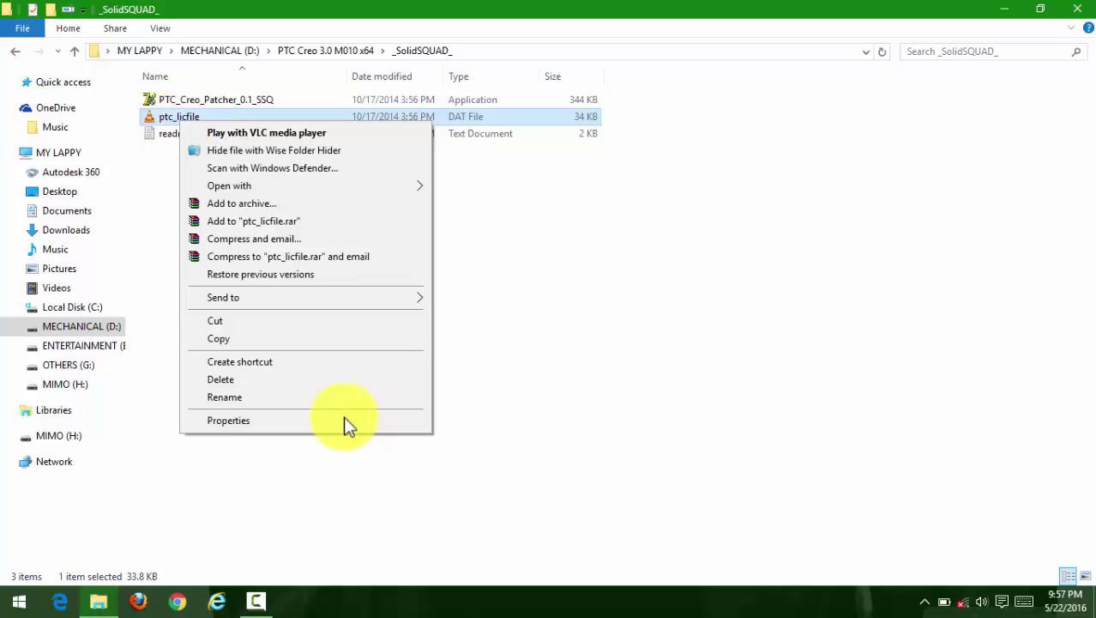
click(343, 421)
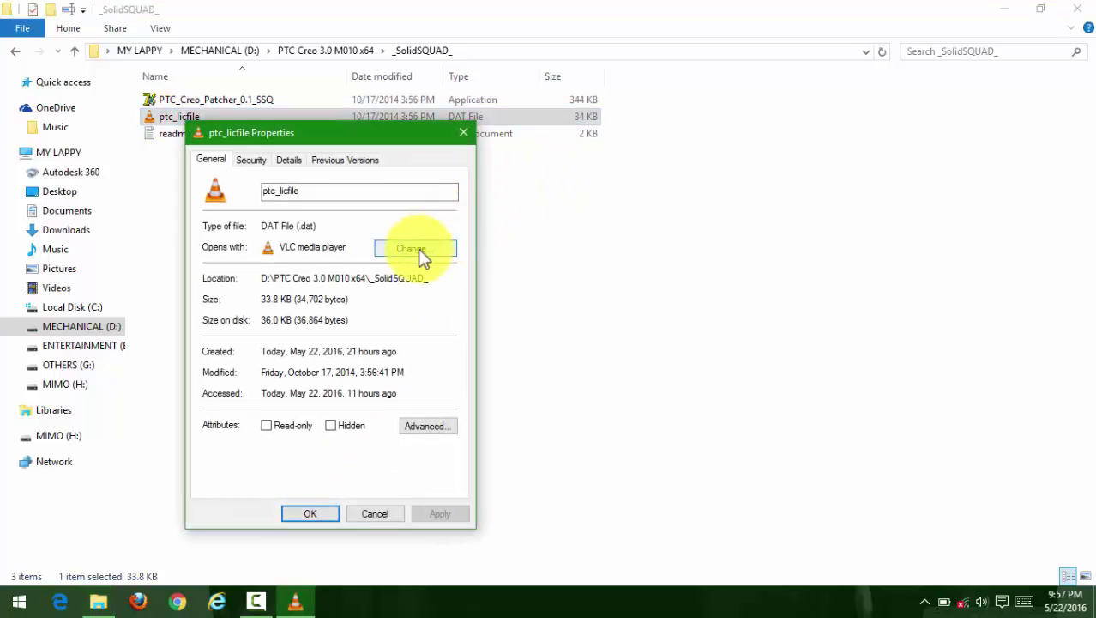
click(421, 250)
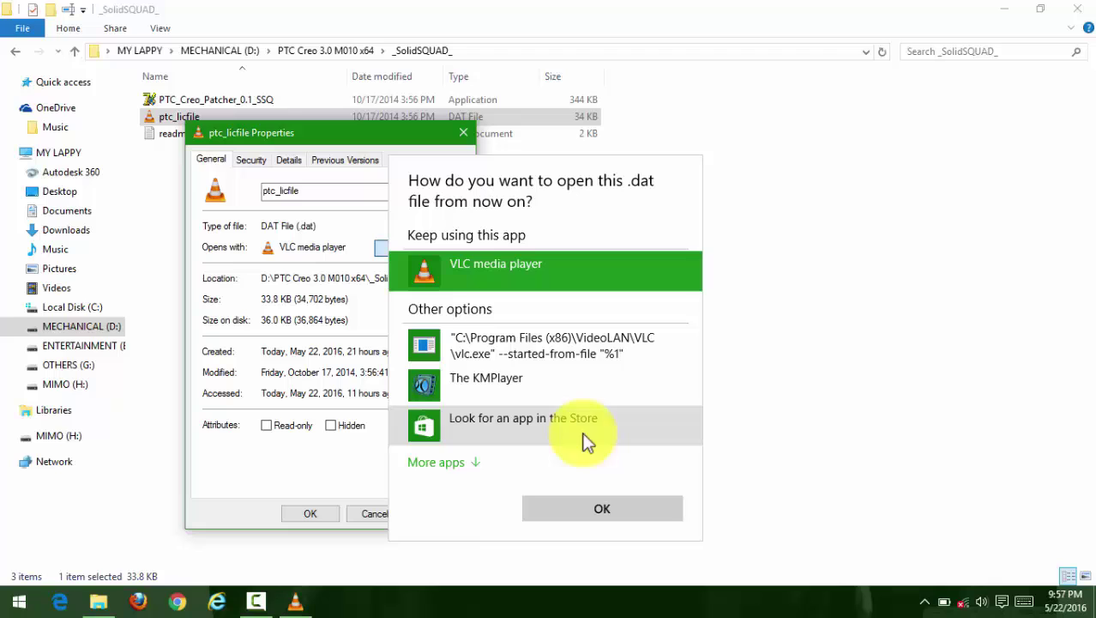
click(473, 464)
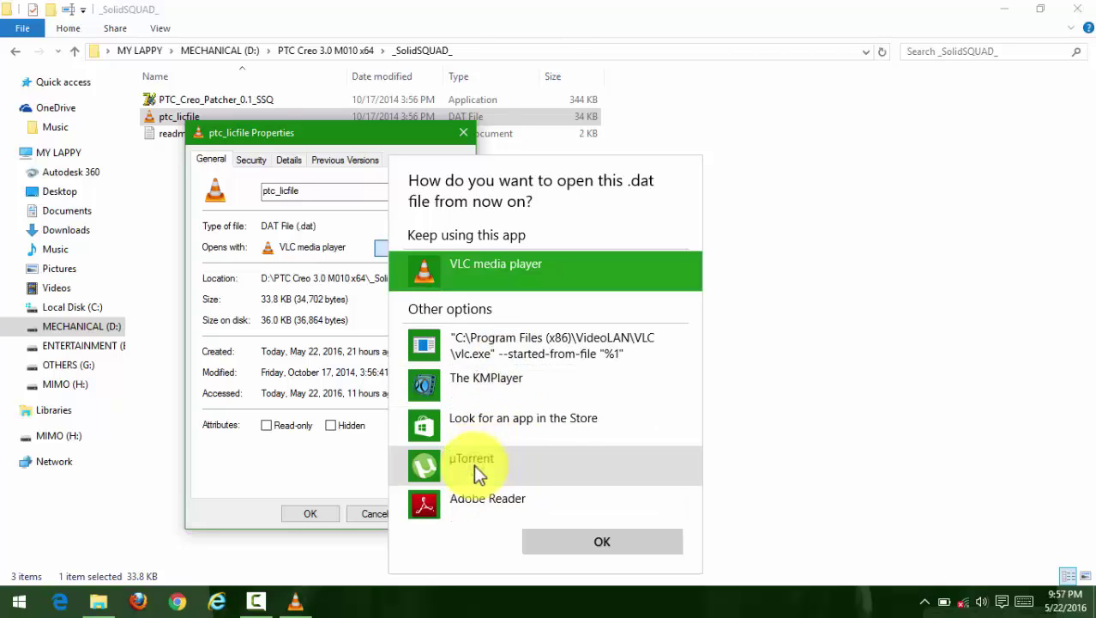
drag(694, 329, 694, 433)
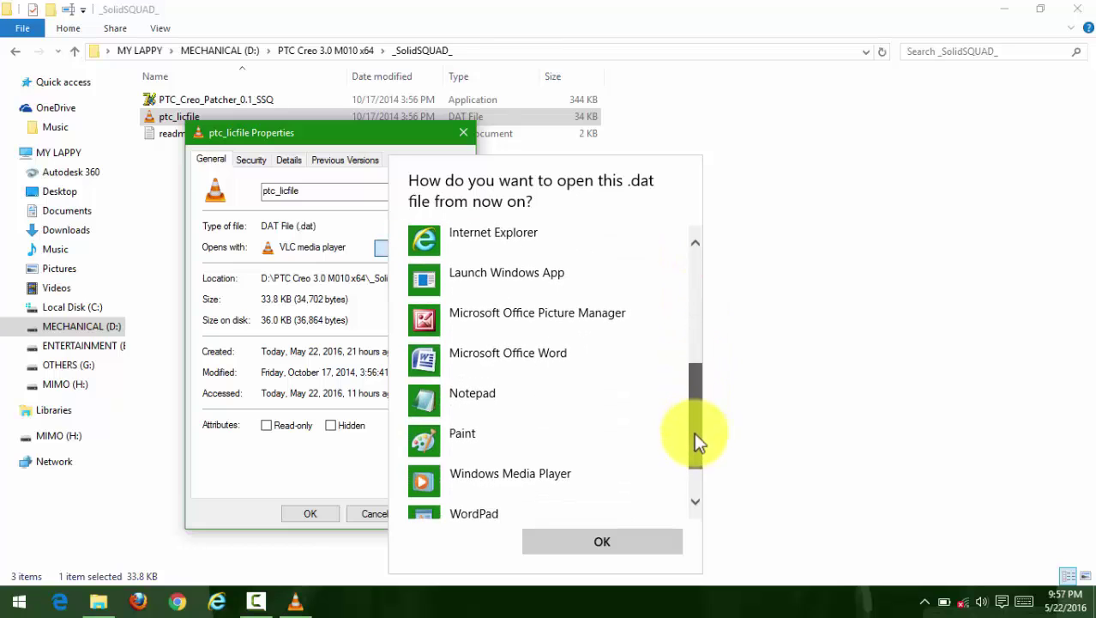
click(461, 408)
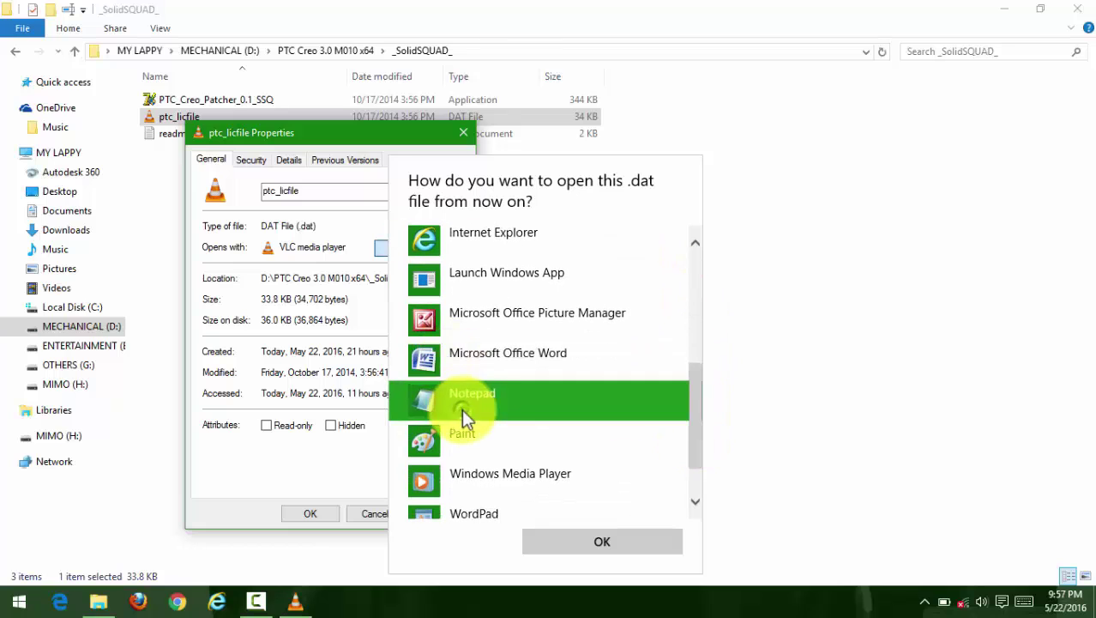
click(578, 547)
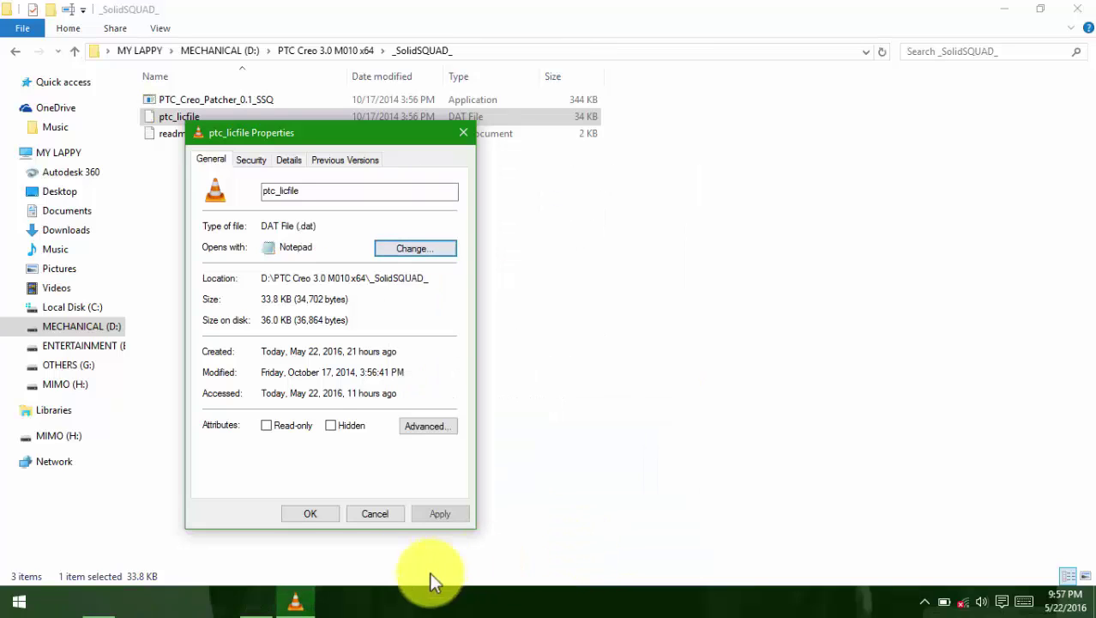
click(256, 601)
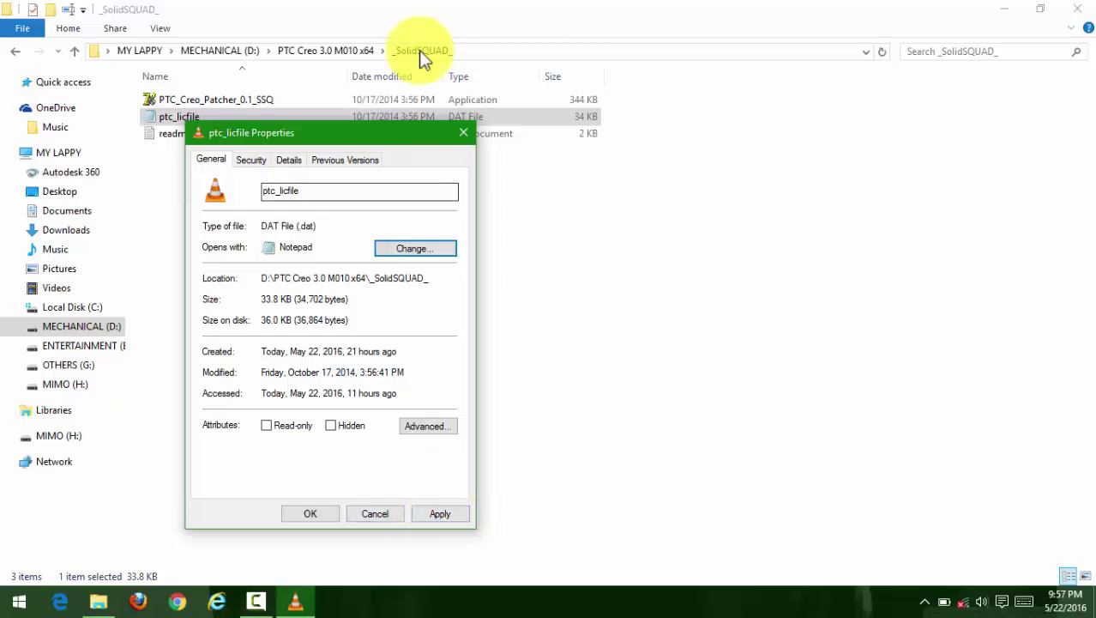
drag(389, 130, 825, 83)
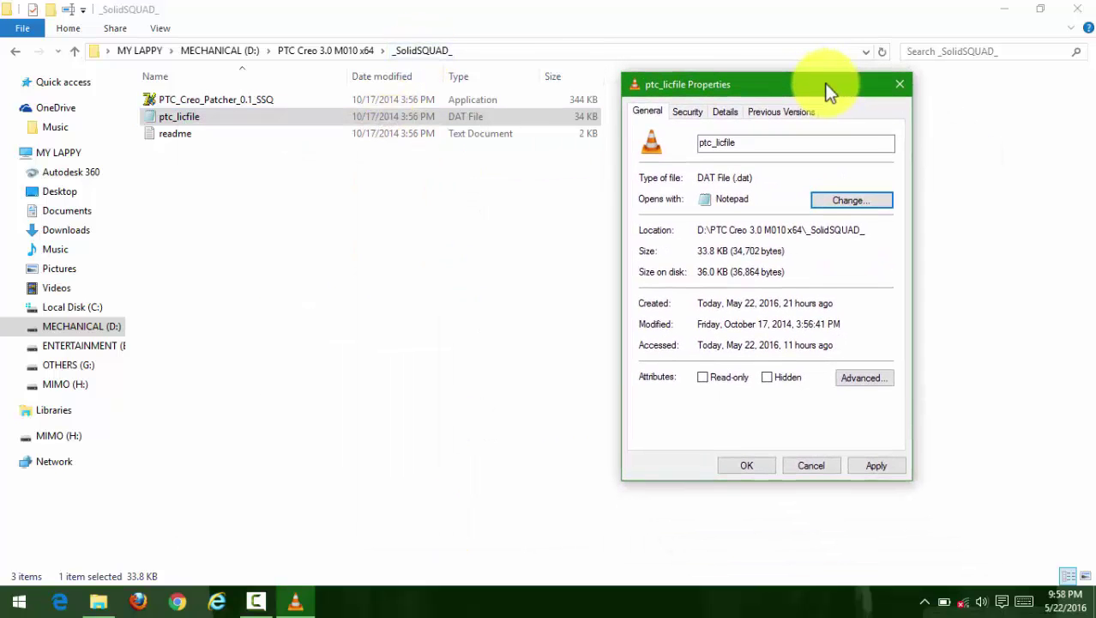
click(884, 469)
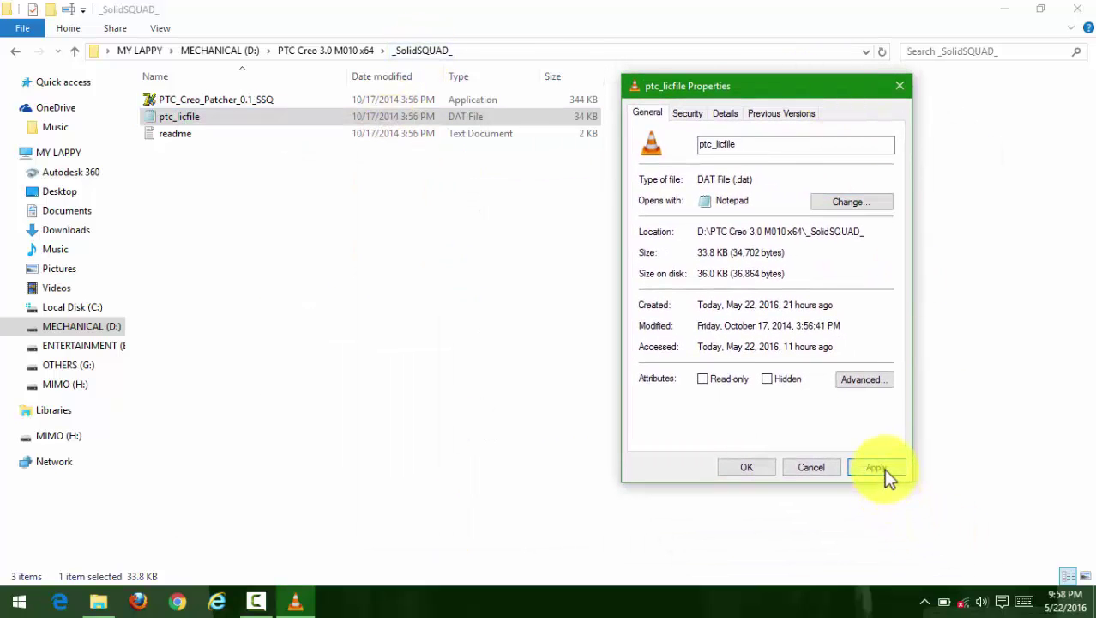
click(744, 466)
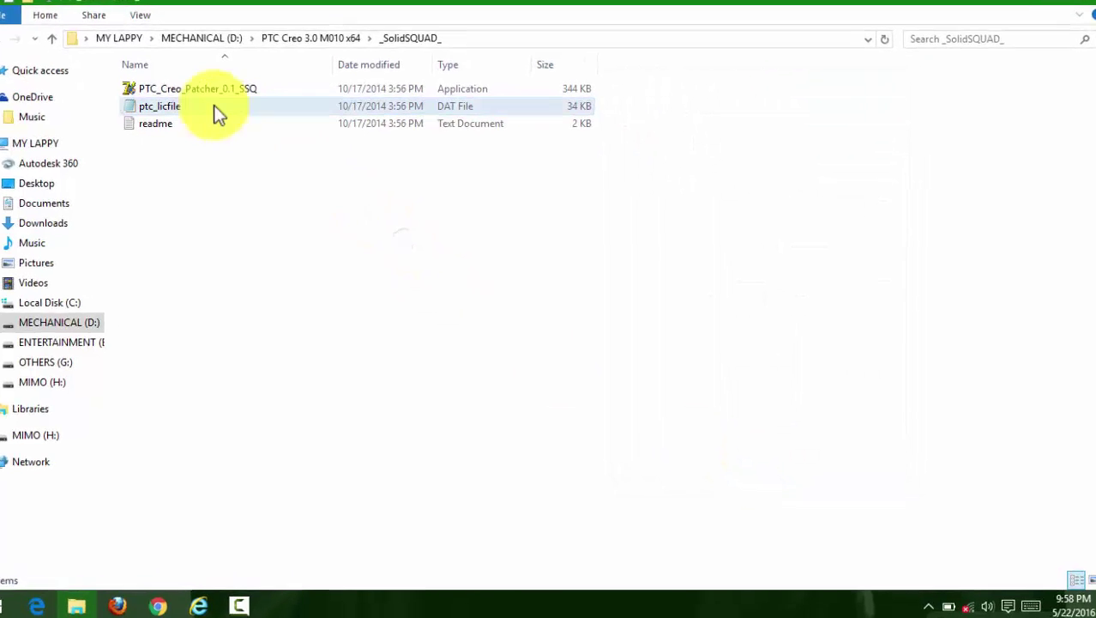
double_click(228, 116)
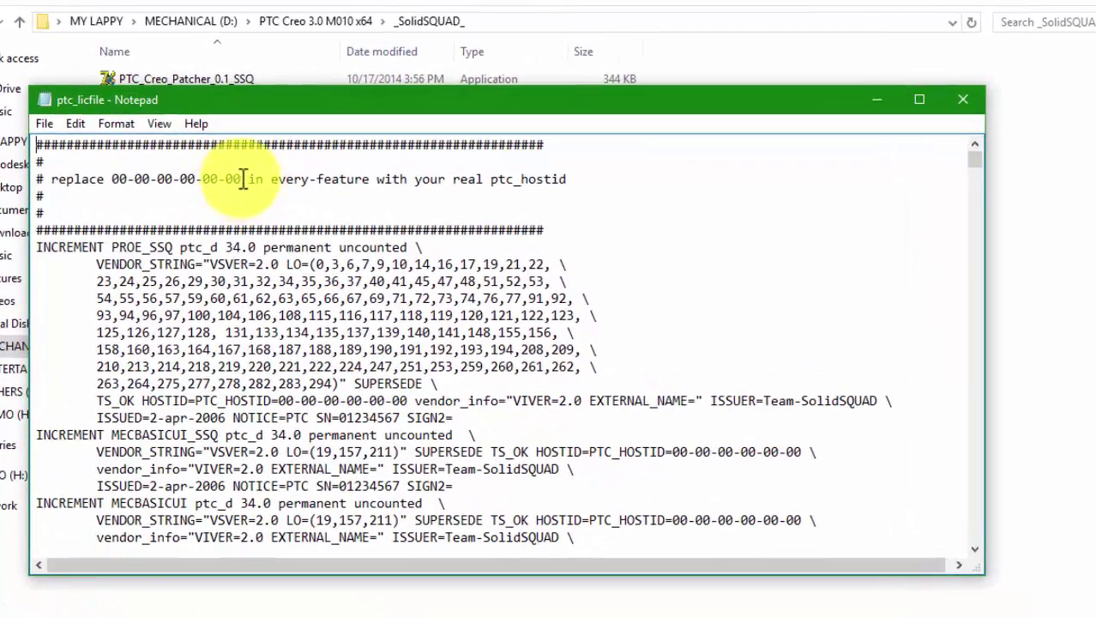
drag(243, 179, 117, 179)
click(236, 180)
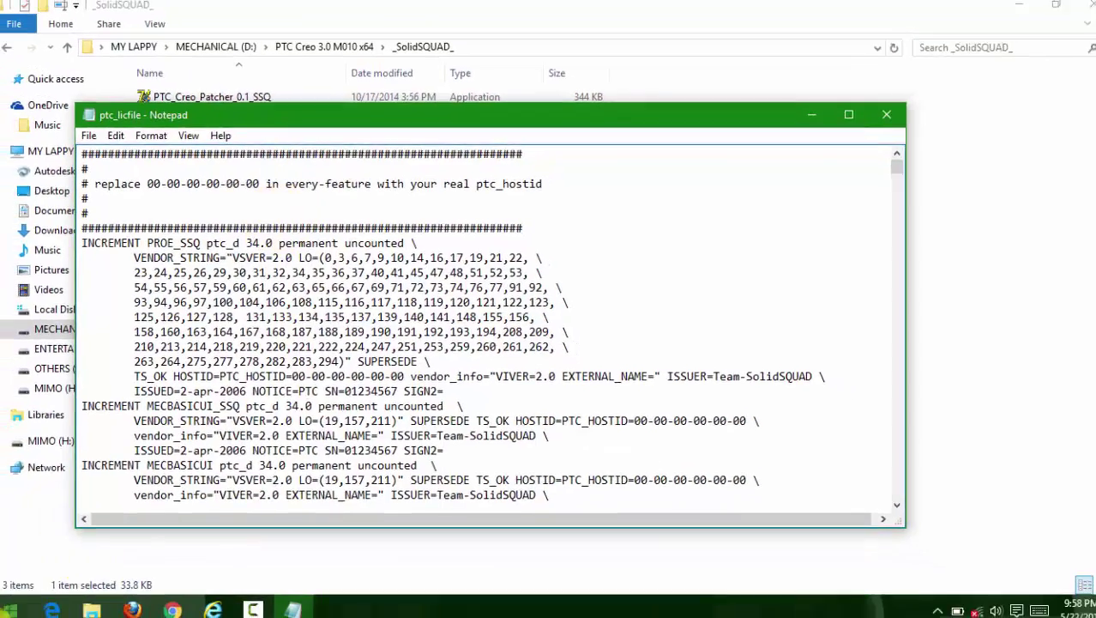
Step: Launch Command Prompt by searching cmd from the Start menu
click(12, 604)
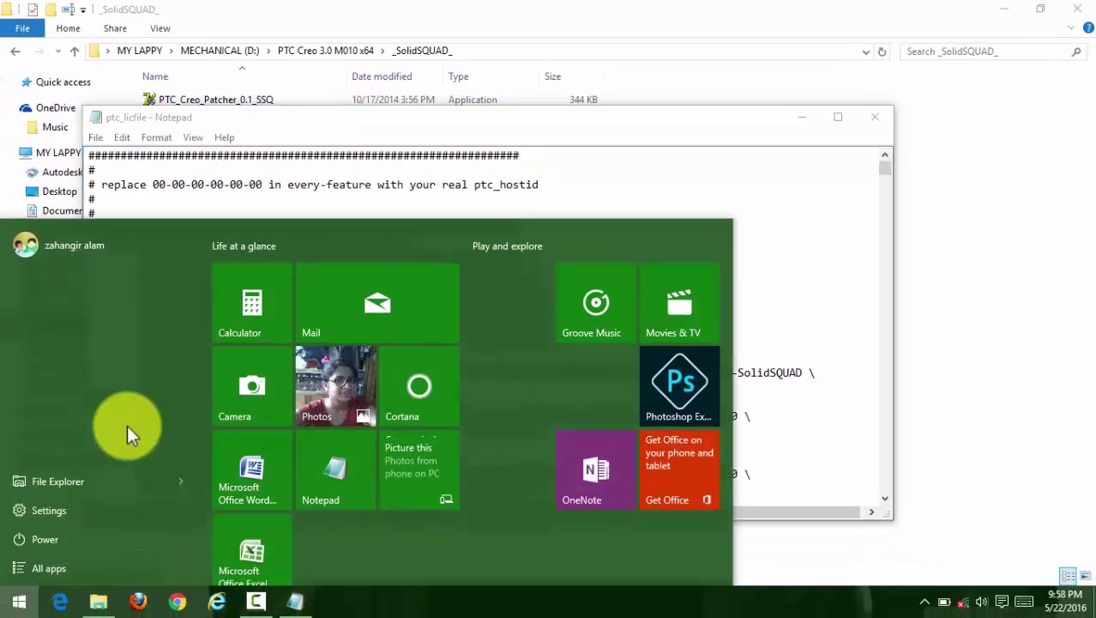
text(cmd)
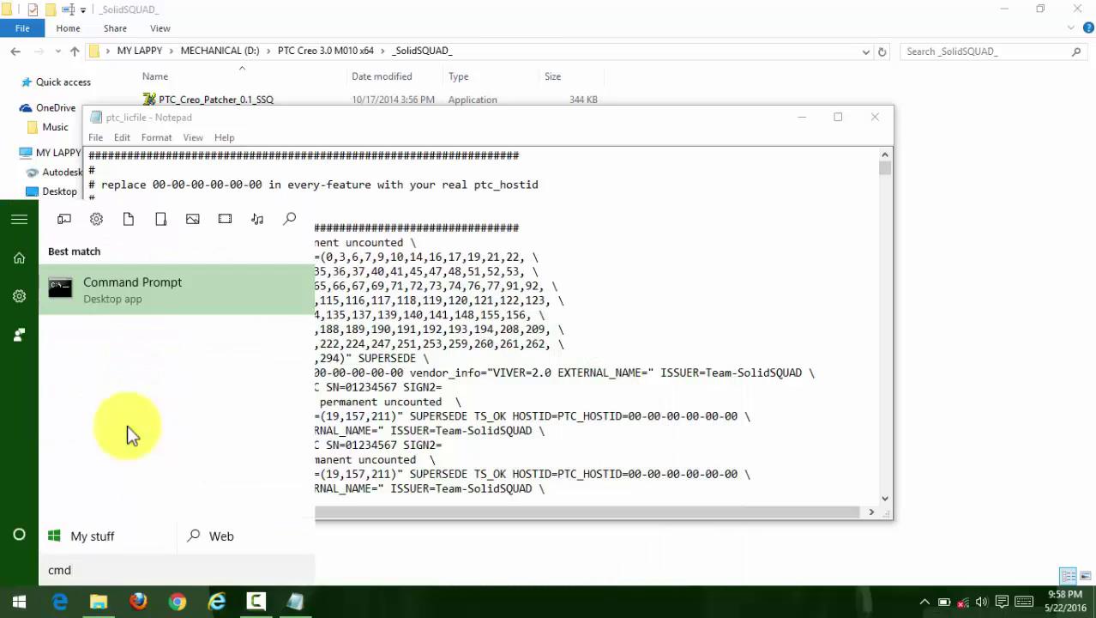
click(130, 293)
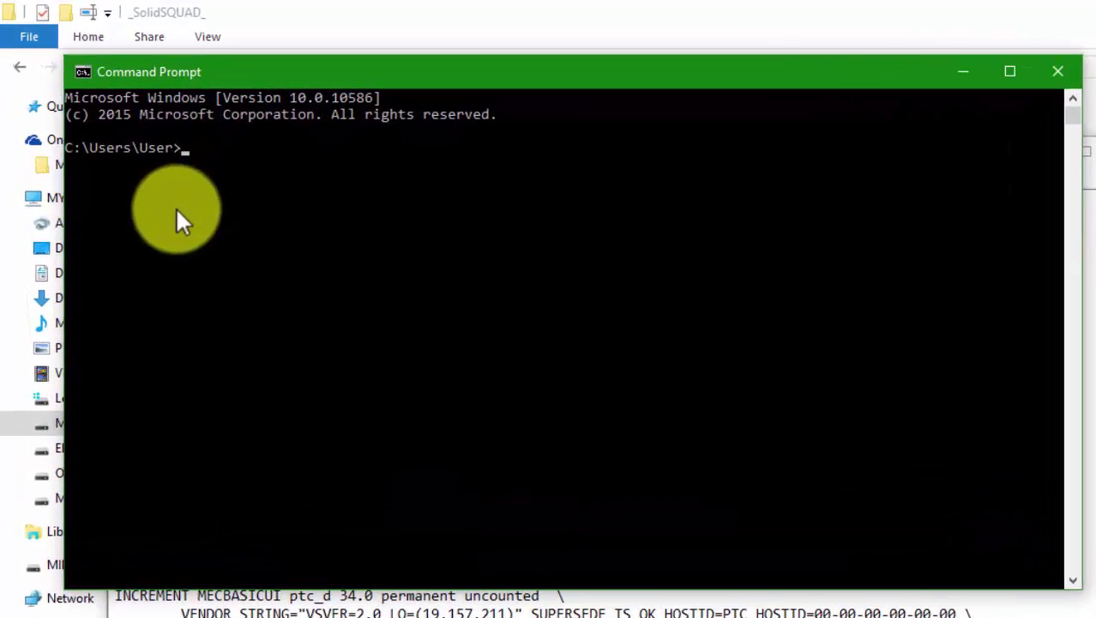
Step: Run ipconfig/all and copy the Ethernet adapter's physical address
text(ipconfig/)
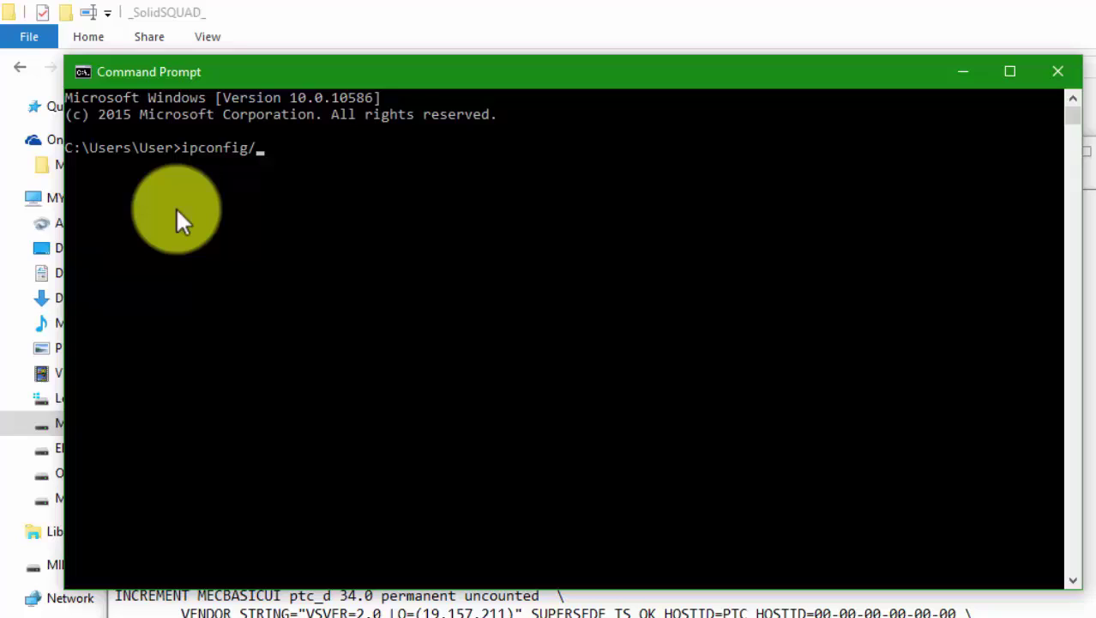
text(all)
key(Return)
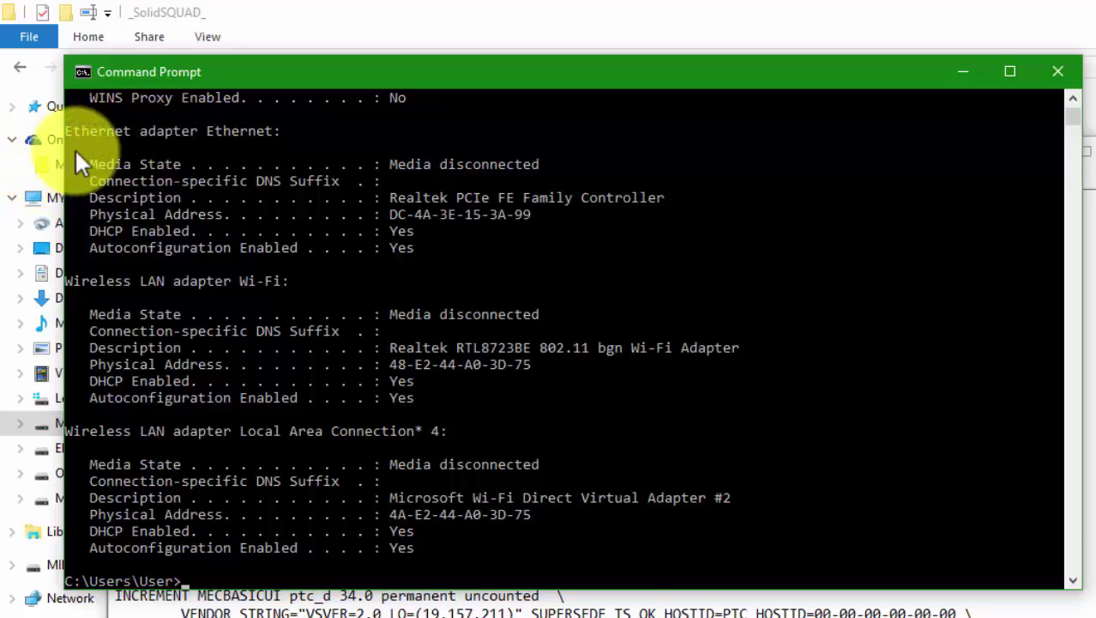
drag(534, 211, 394, 214)
right_click(393, 214)
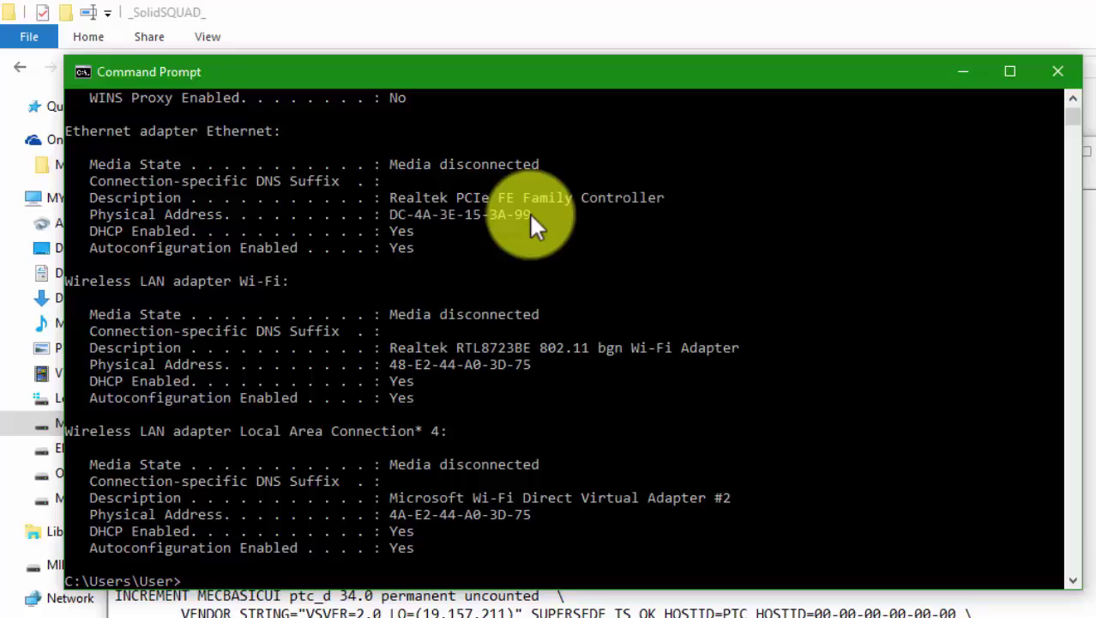
drag(531, 215, 392, 214)
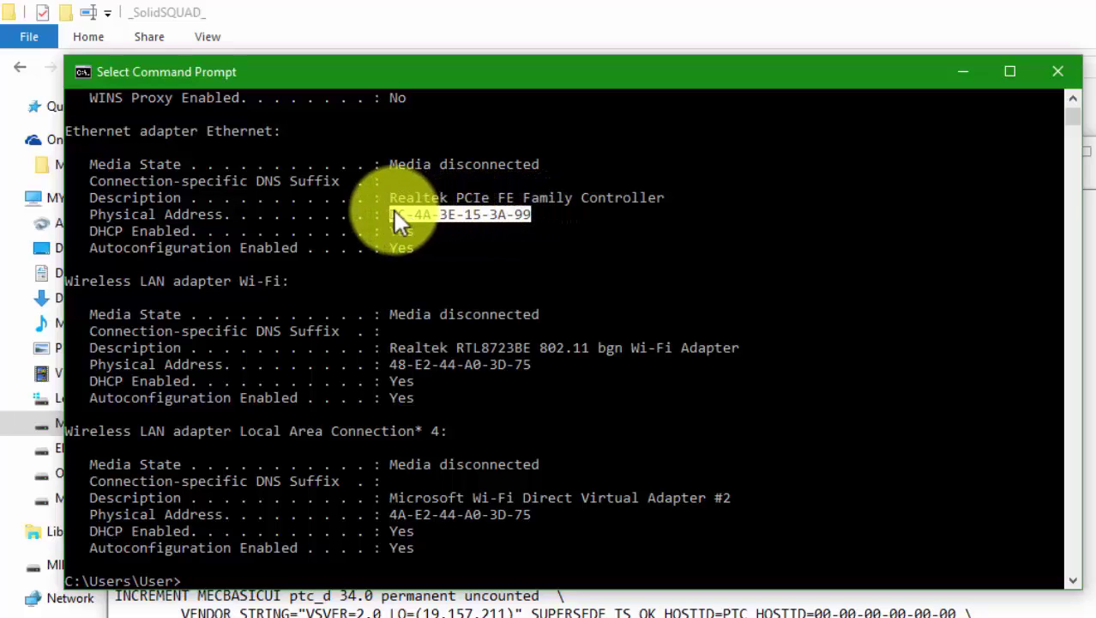
right_click(394, 212)
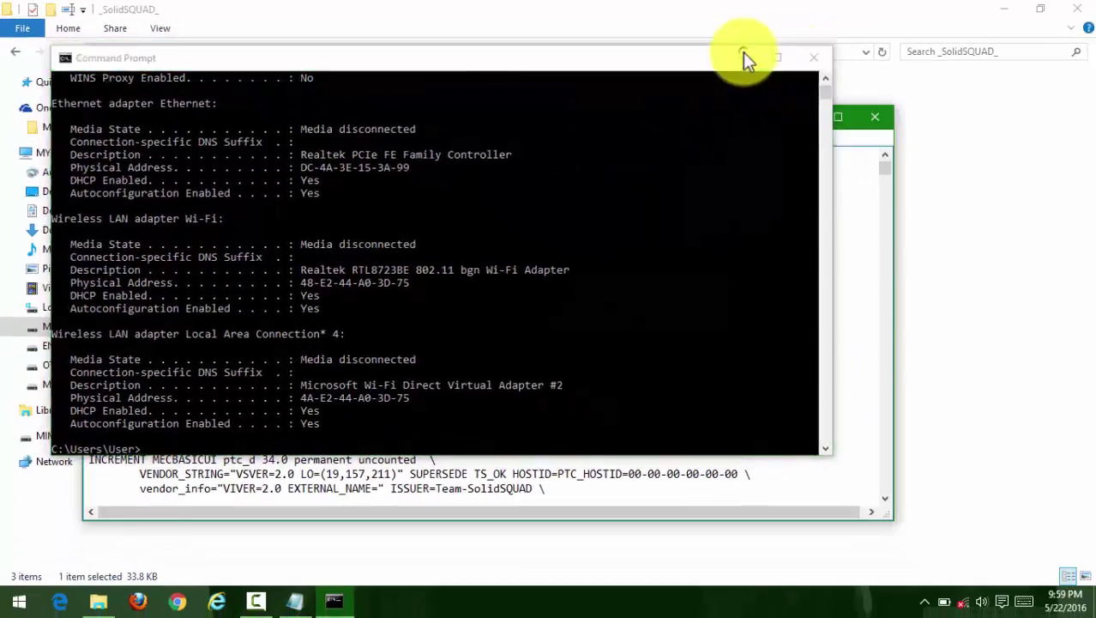
click(963, 71)
click(95, 137)
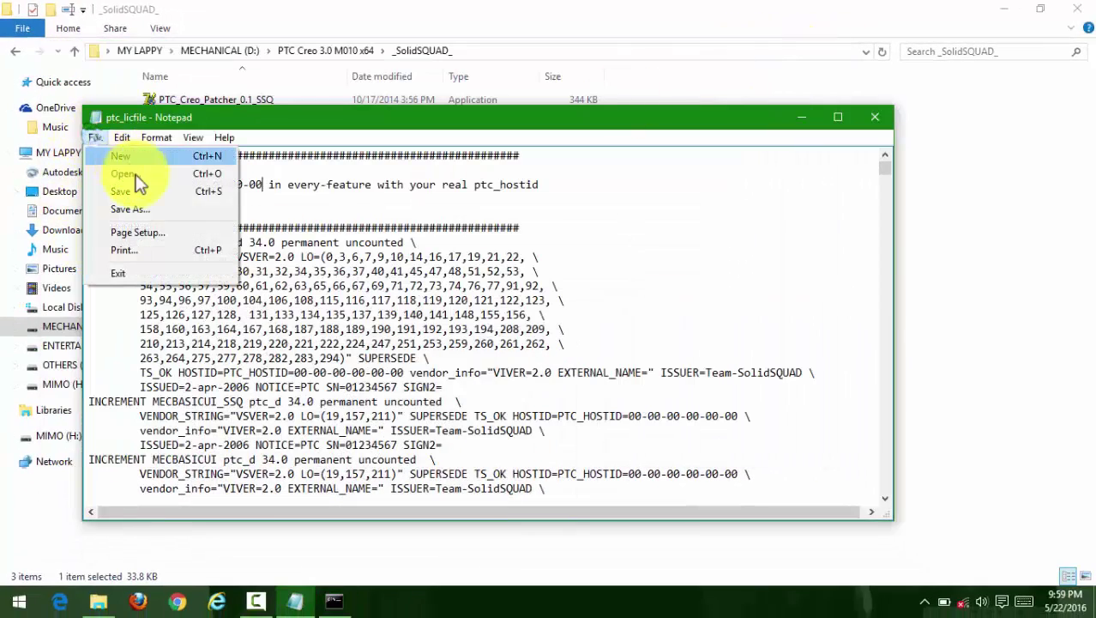
mouse_move(123, 142)
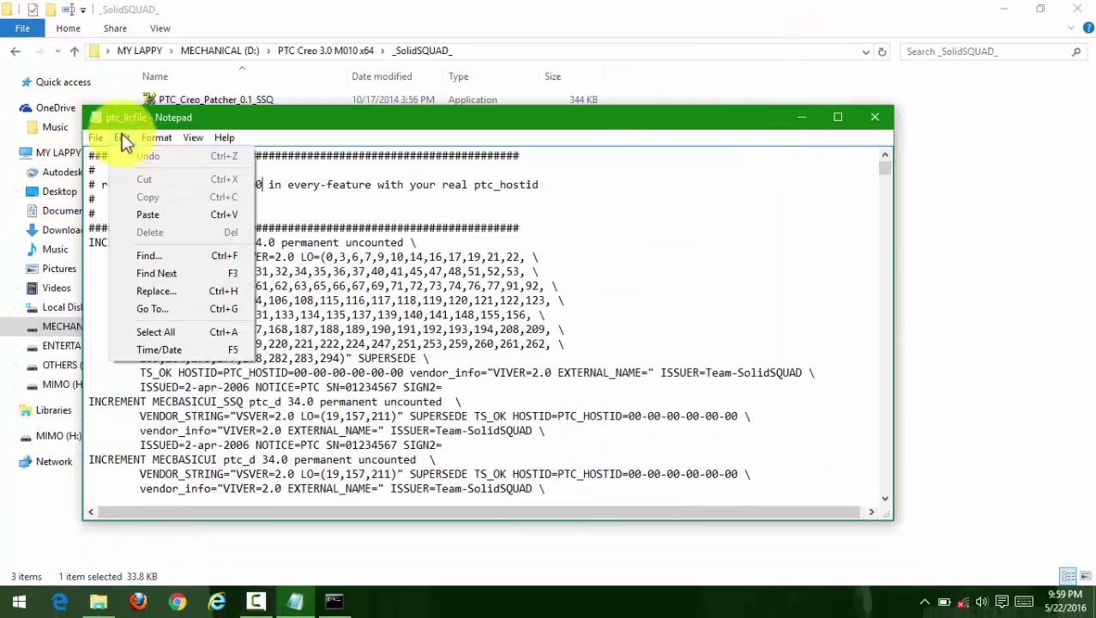
click(163, 296)
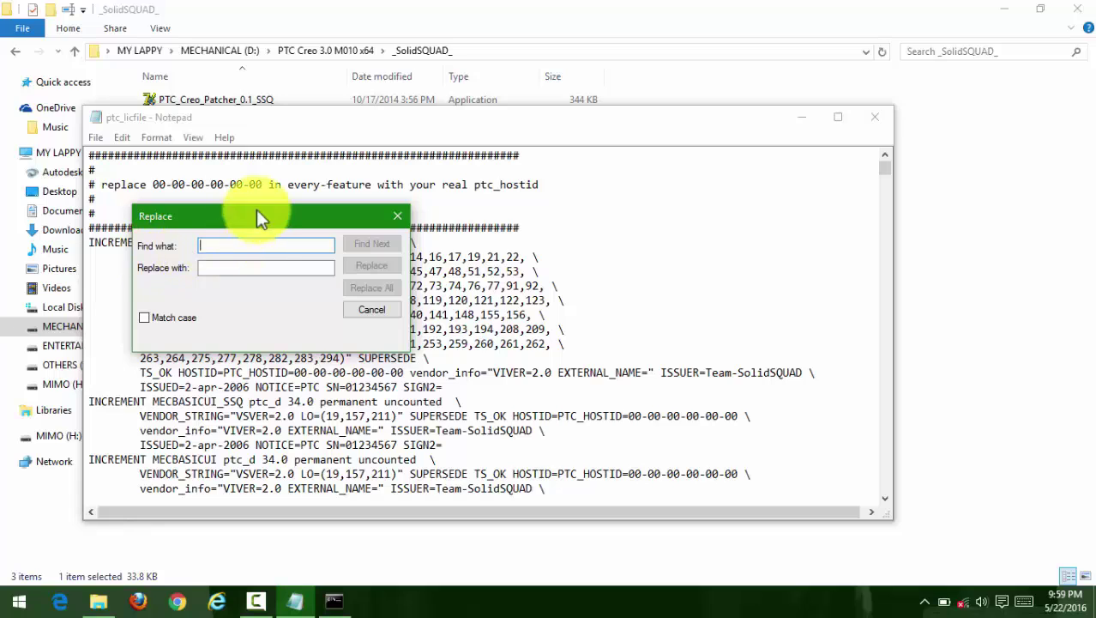
click(227, 266)
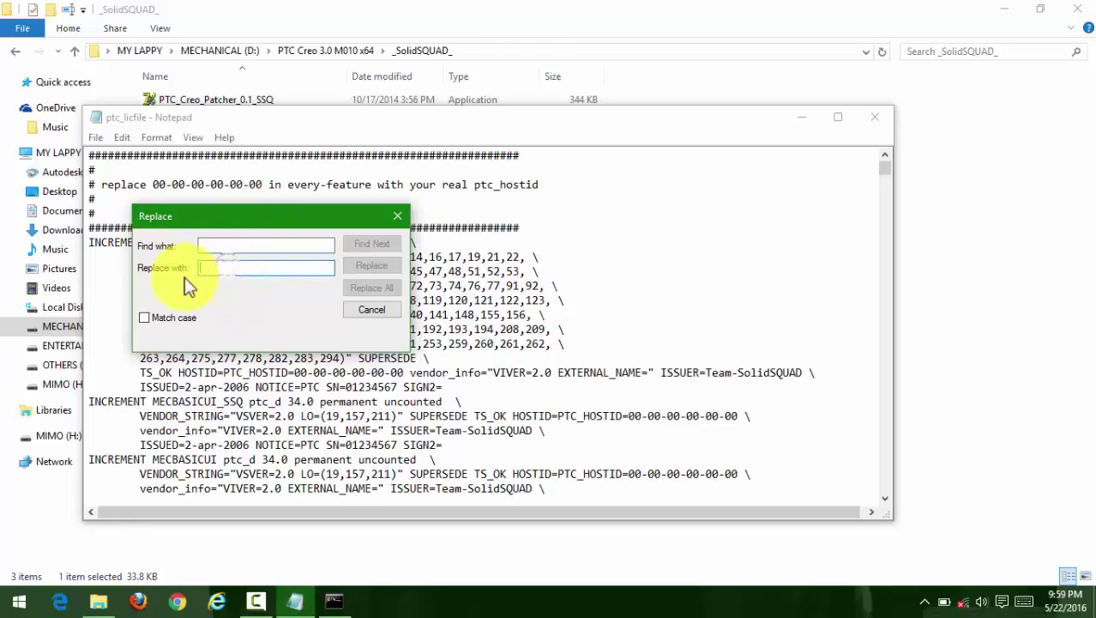
text(DC-4A-3E-15-3A-99)
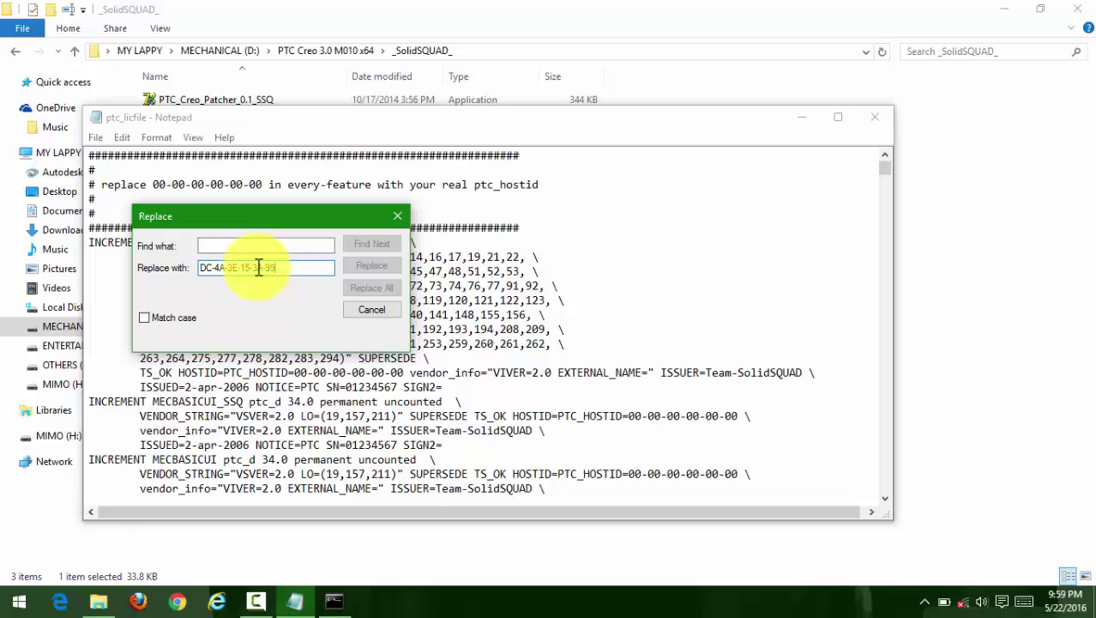
drag(264, 185, 154, 184)
key(ctrl+c)
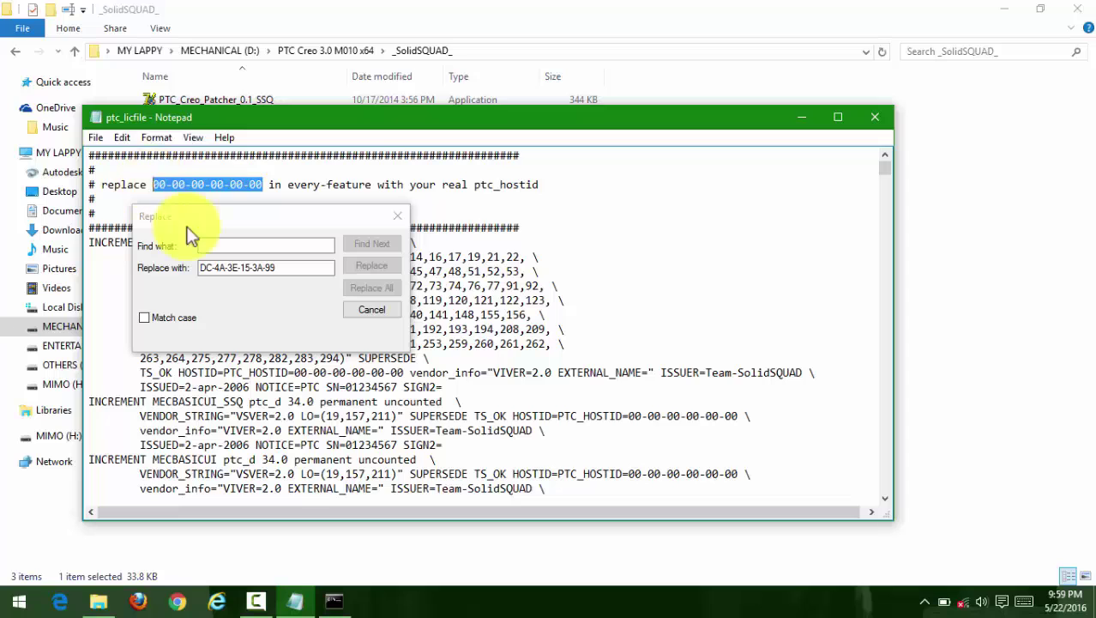
click(211, 245)
key(ctrl+v)
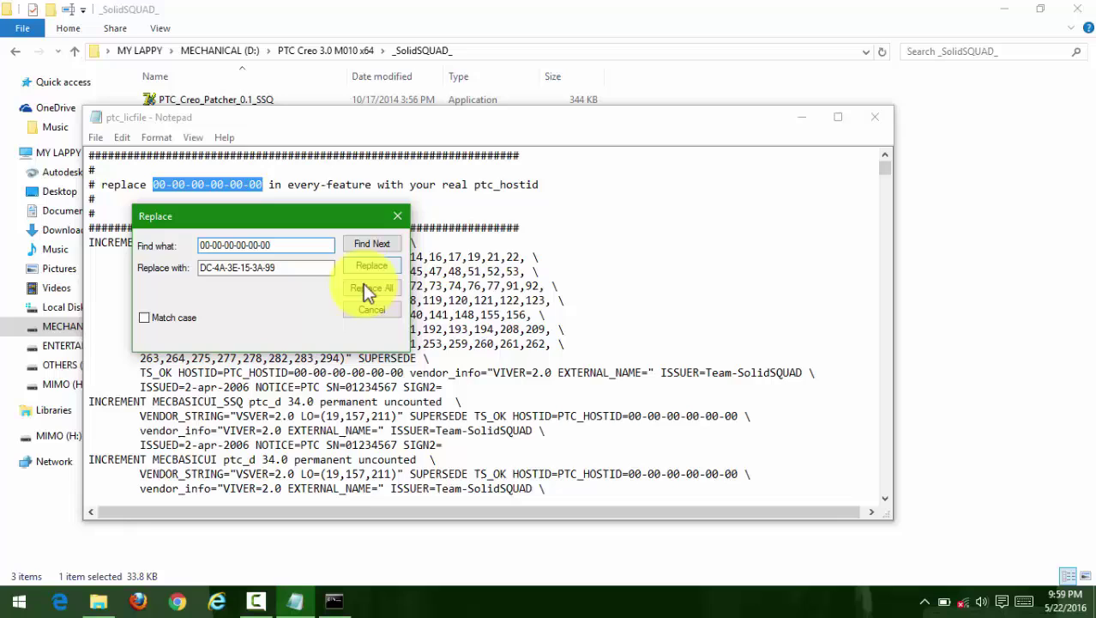
click(362, 286)
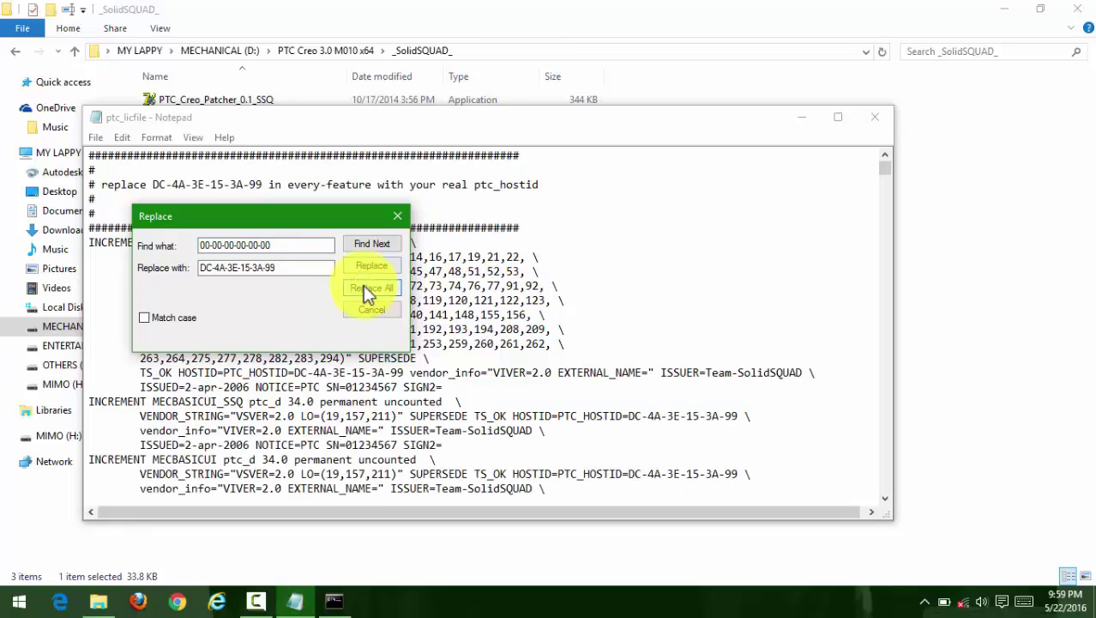
Step: Save the edited license as ptc_licfile 2 and close Notepad
click(395, 216)
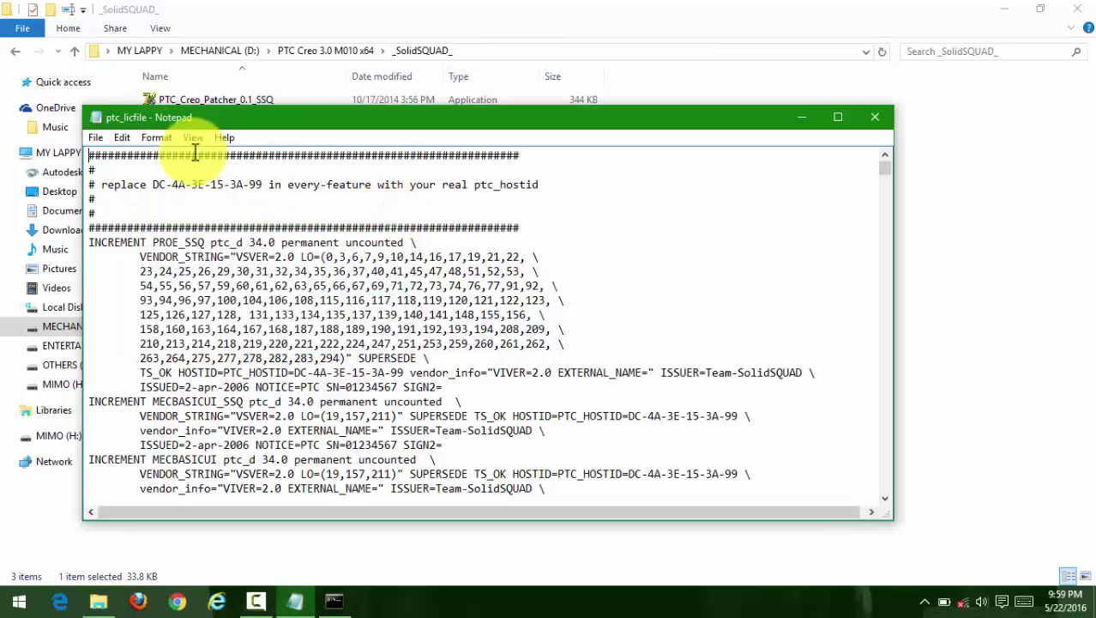
click(99, 139)
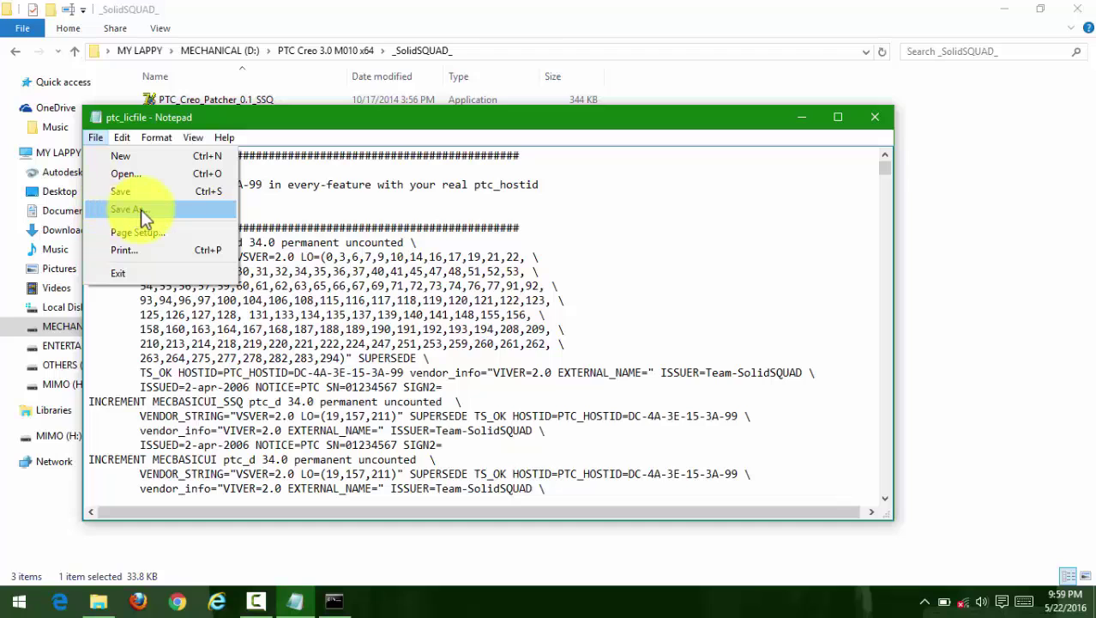
click(140, 208)
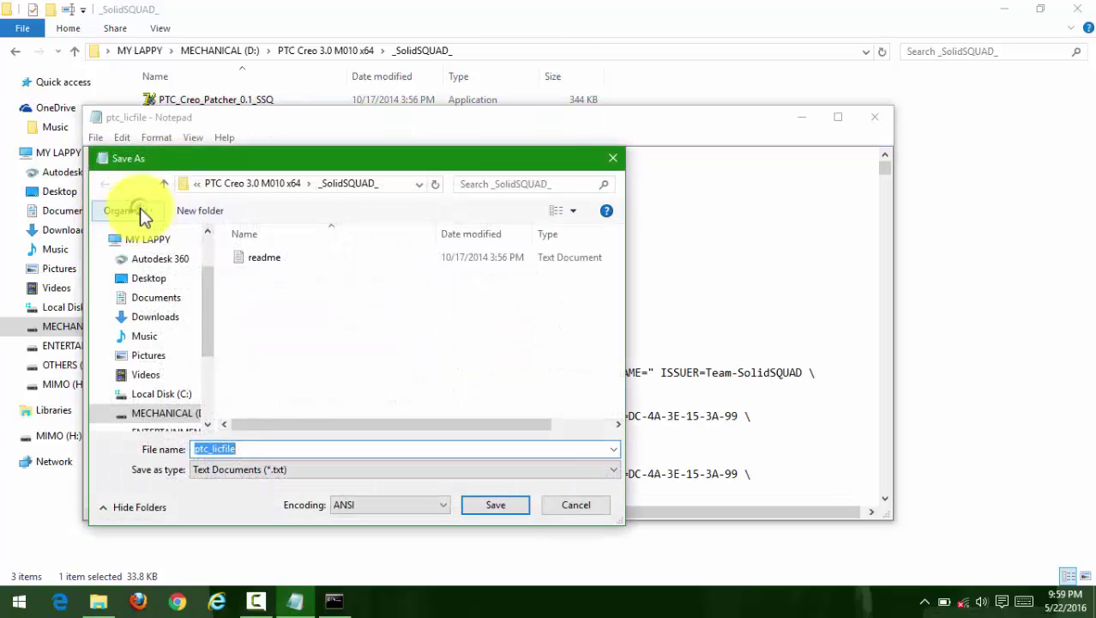
click(254, 448)
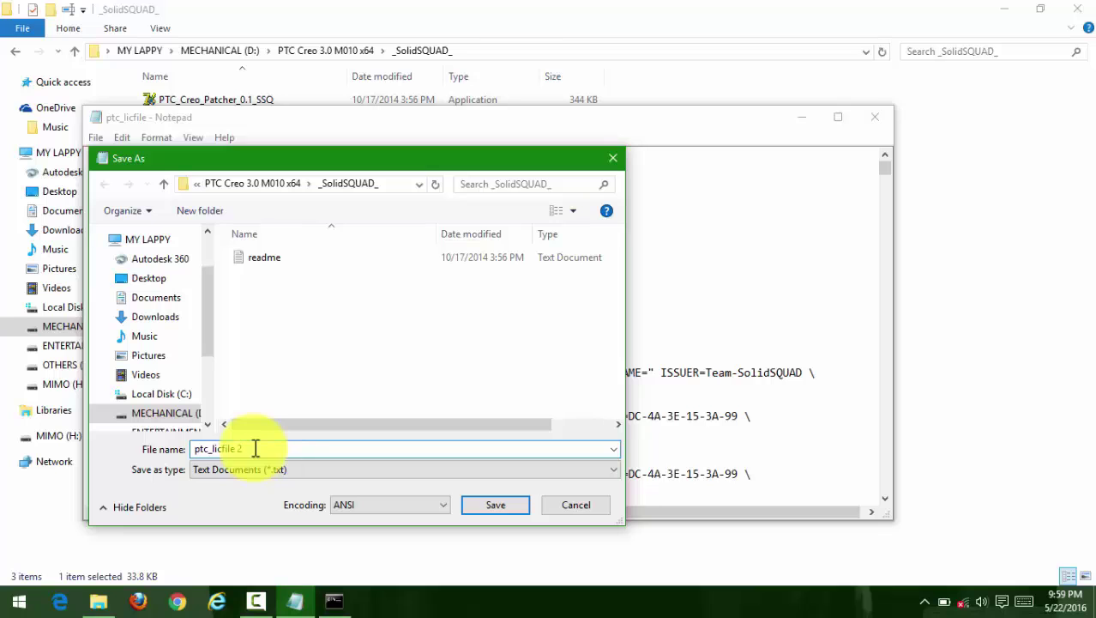
click(482, 506)
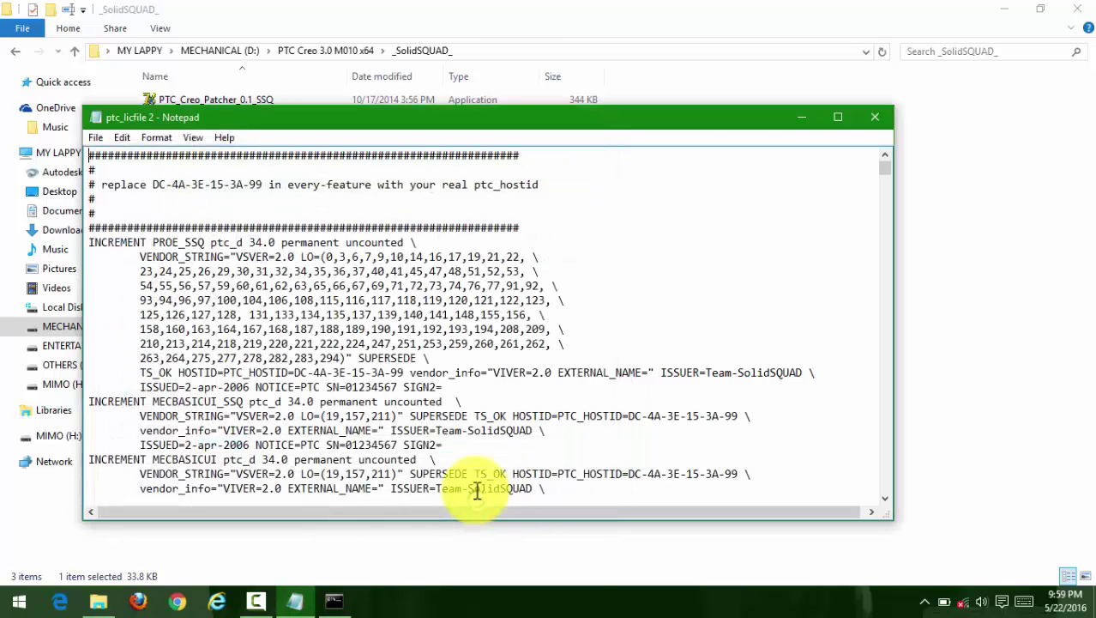
click(875, 118)
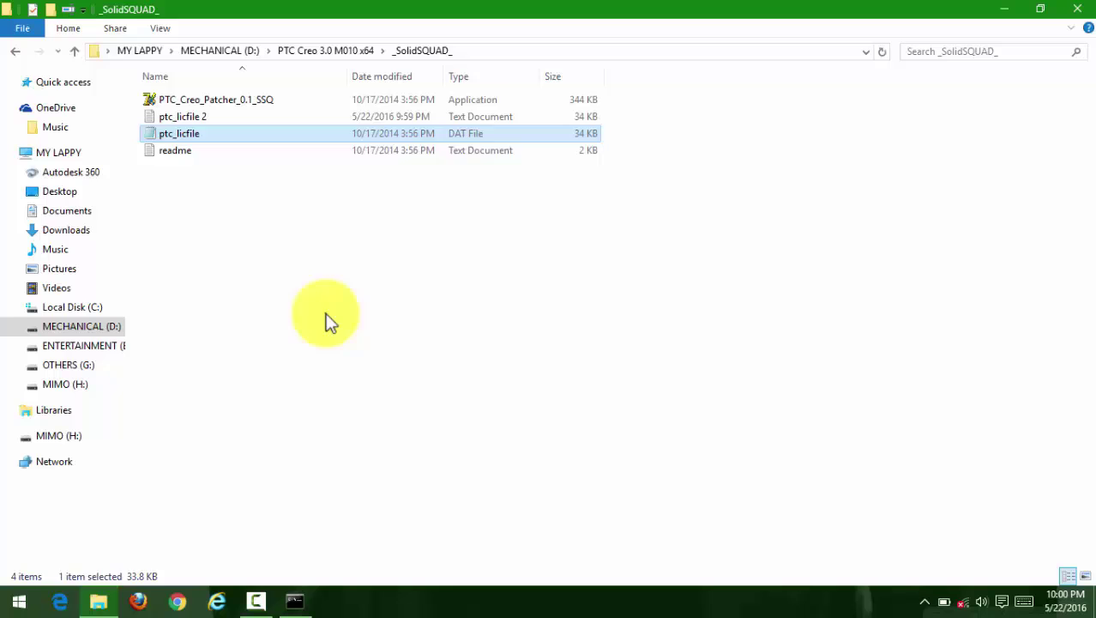
Step: Return to the PTC Creo 3.0 M010 x64 folder and launch setup
click(325, 318)
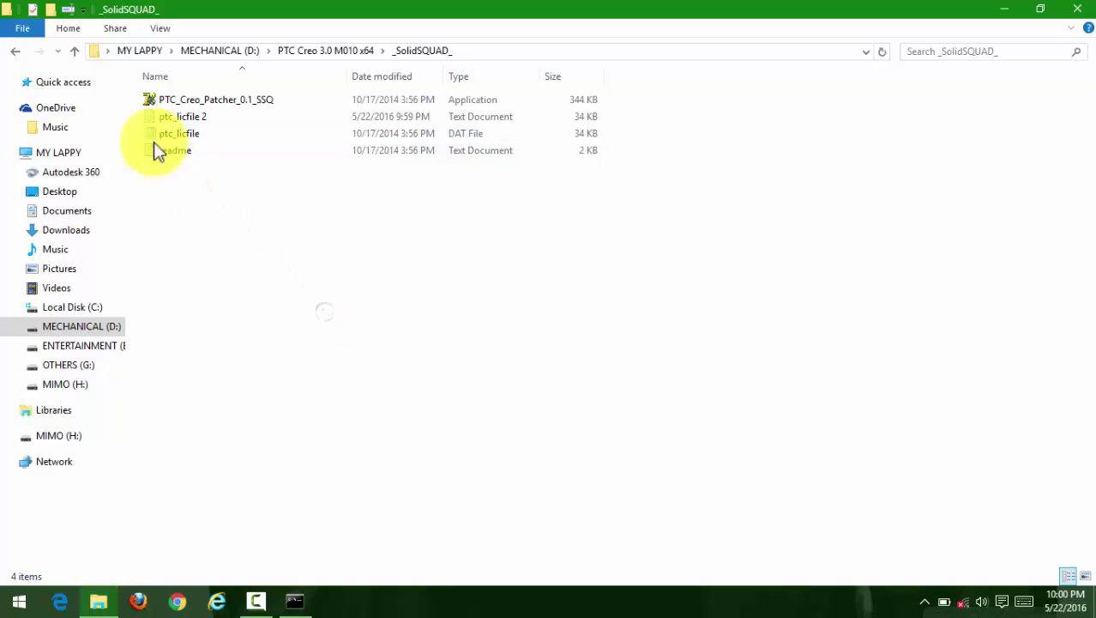
click(15, 53)
click(239, 408)
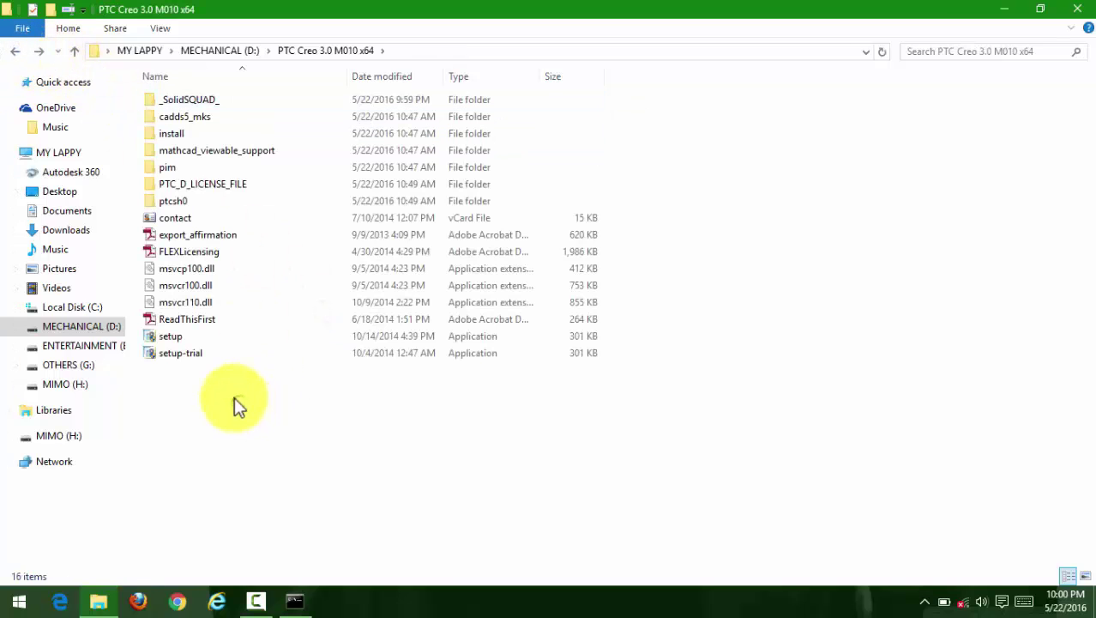
double_click(181, 337)
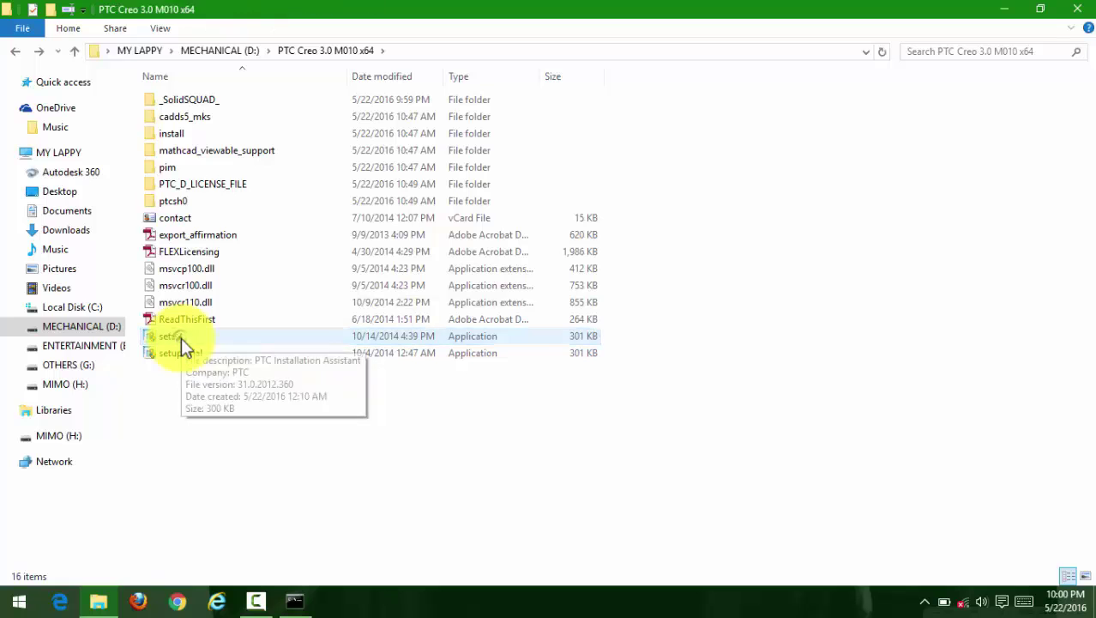
Step: Start the installer, close Command Prompt, and accept the license and export agreements
double_click(181, 337)
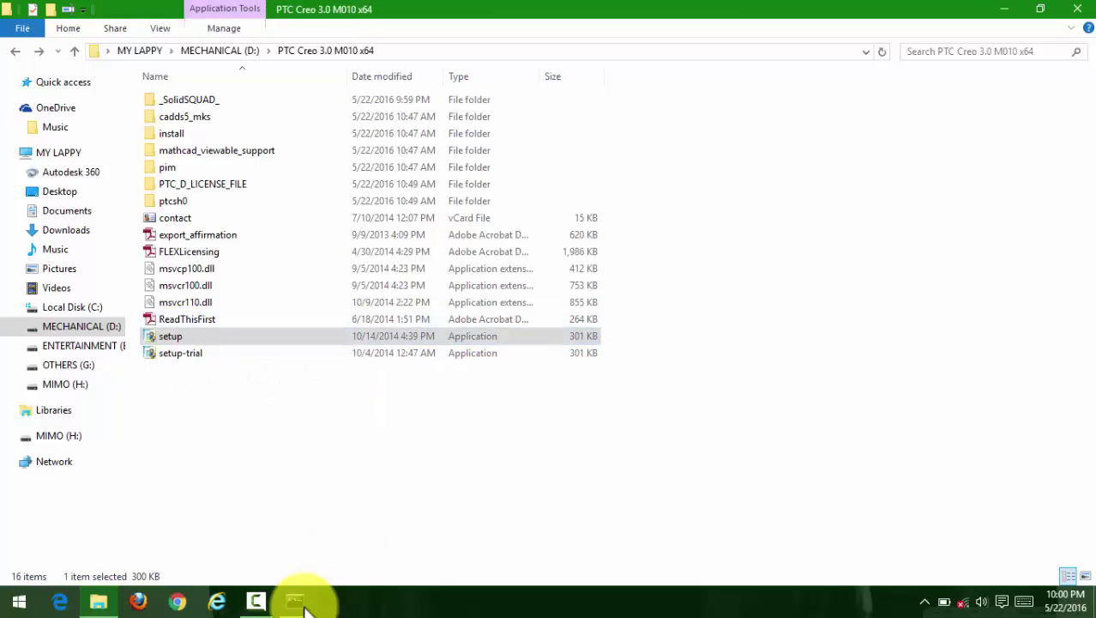
click(291, 599)
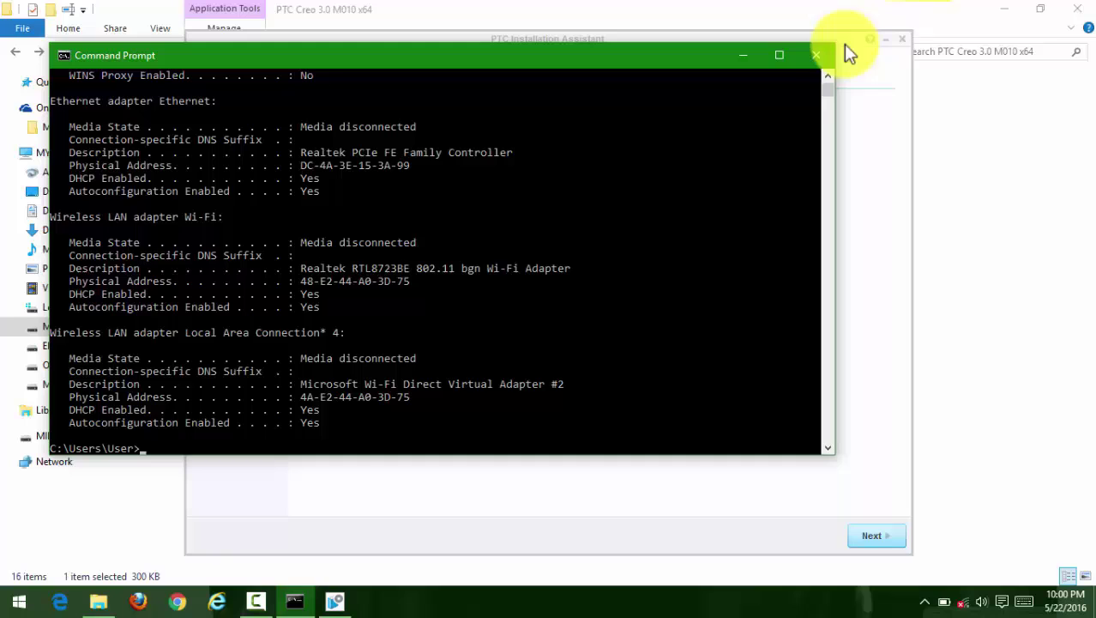
click(816, 57)
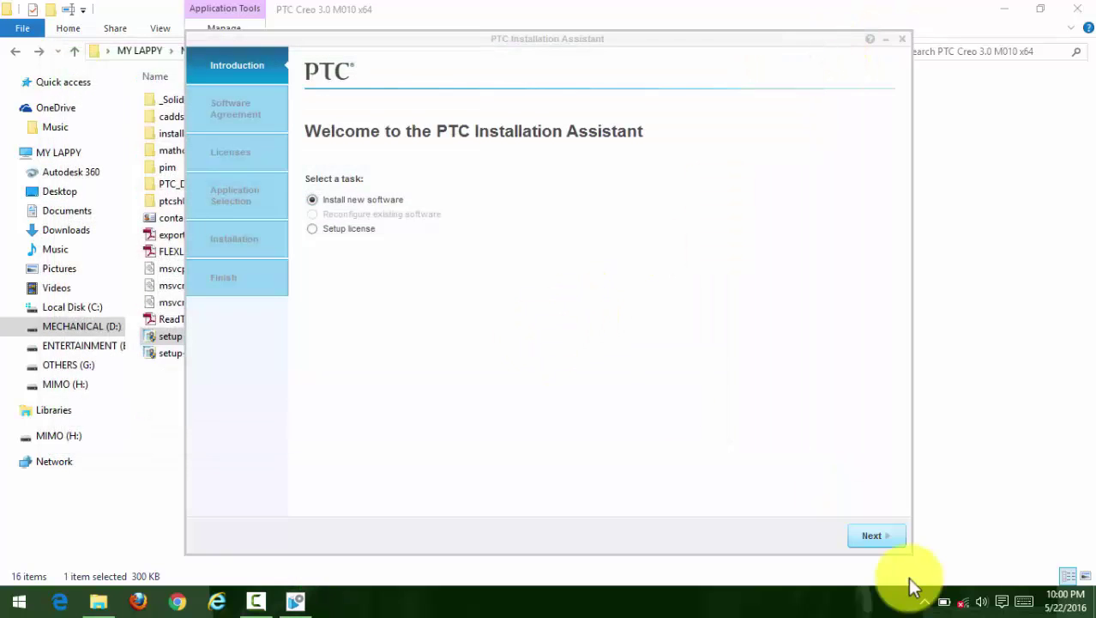
click(871, 528)
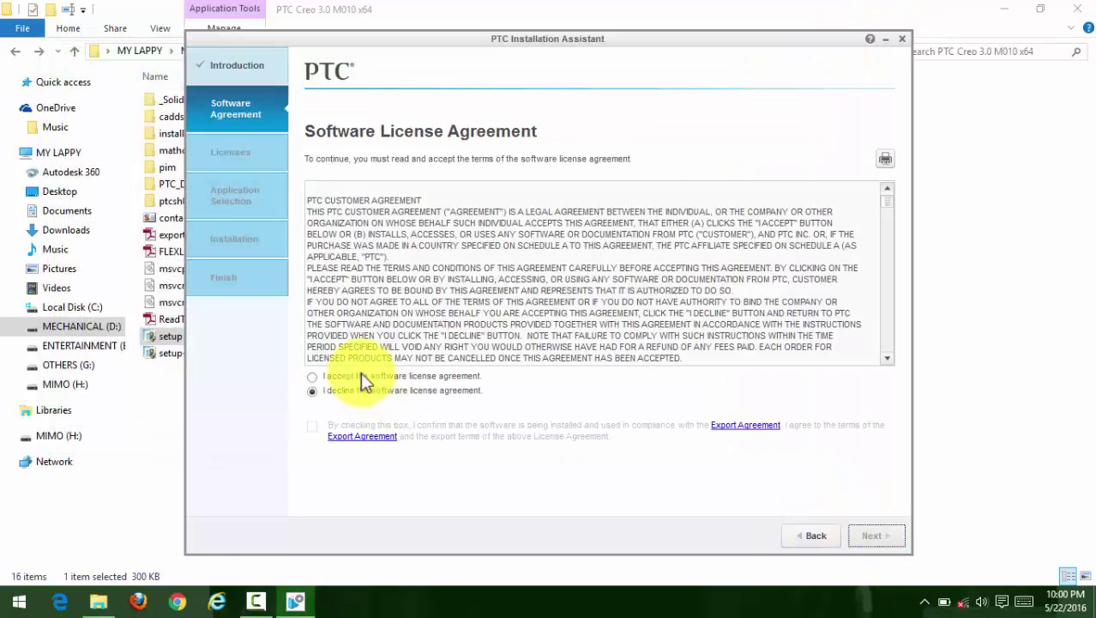
click(358, 376)
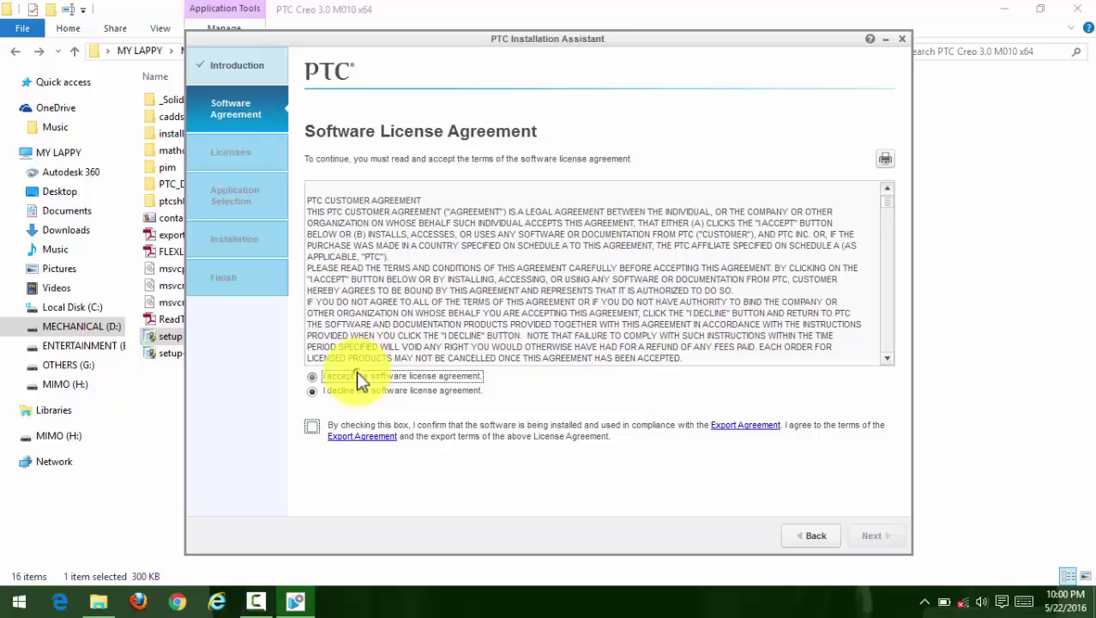
click(313, 425)
click(871, 531)
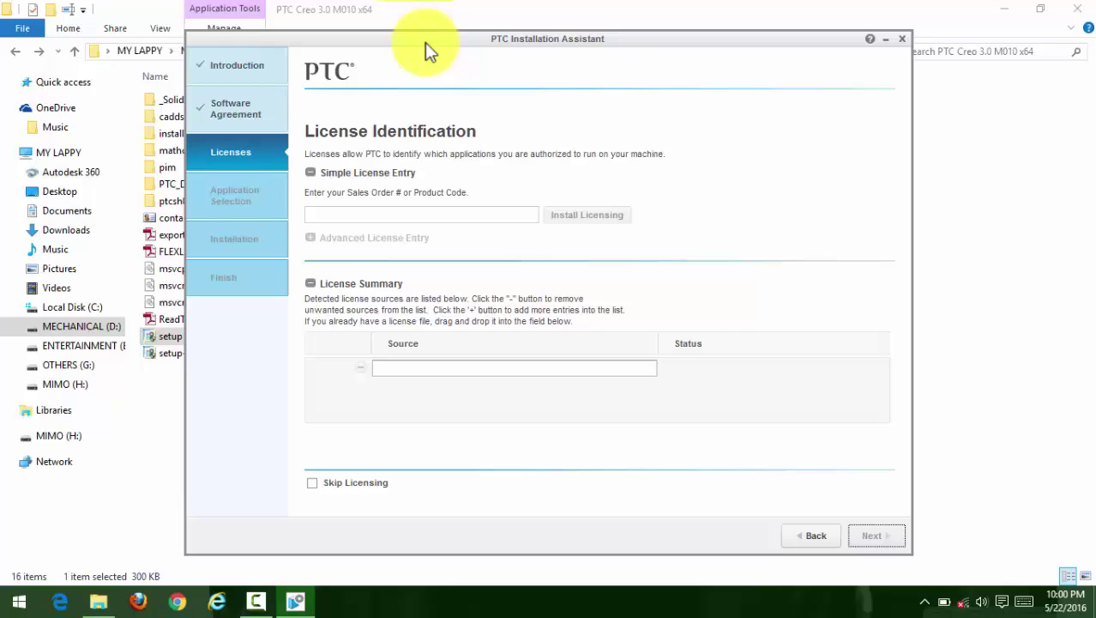
Step: Add ptc_licfile 2 from the _SolidSQUAD_ folder as the license source and continue
drag(426, 42, 543, 34)
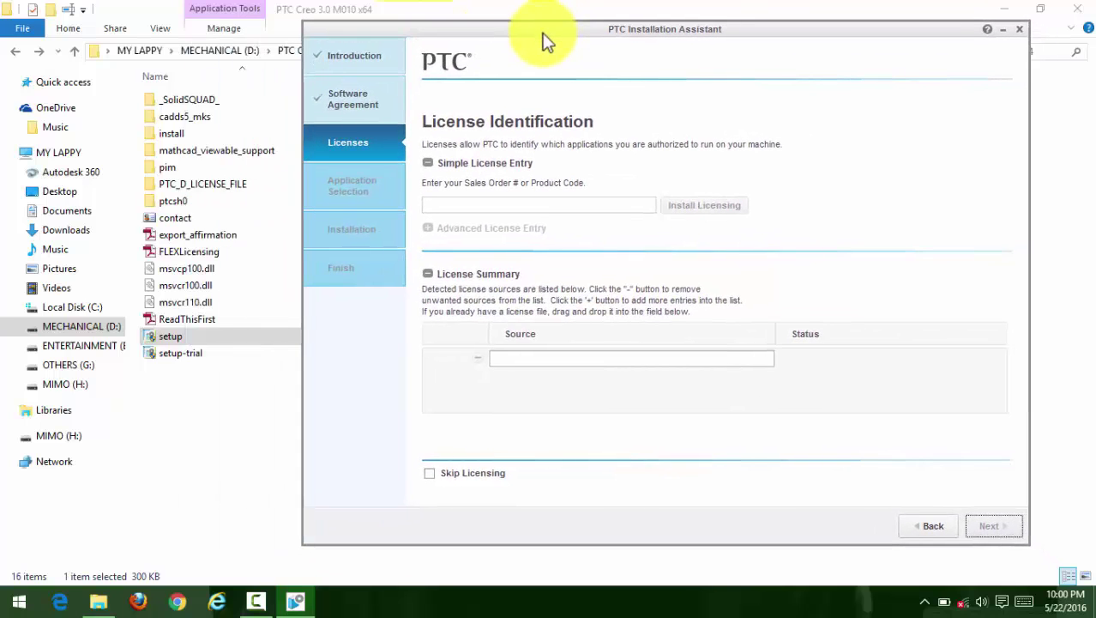
click(215, 103)
double_click(215, 103)
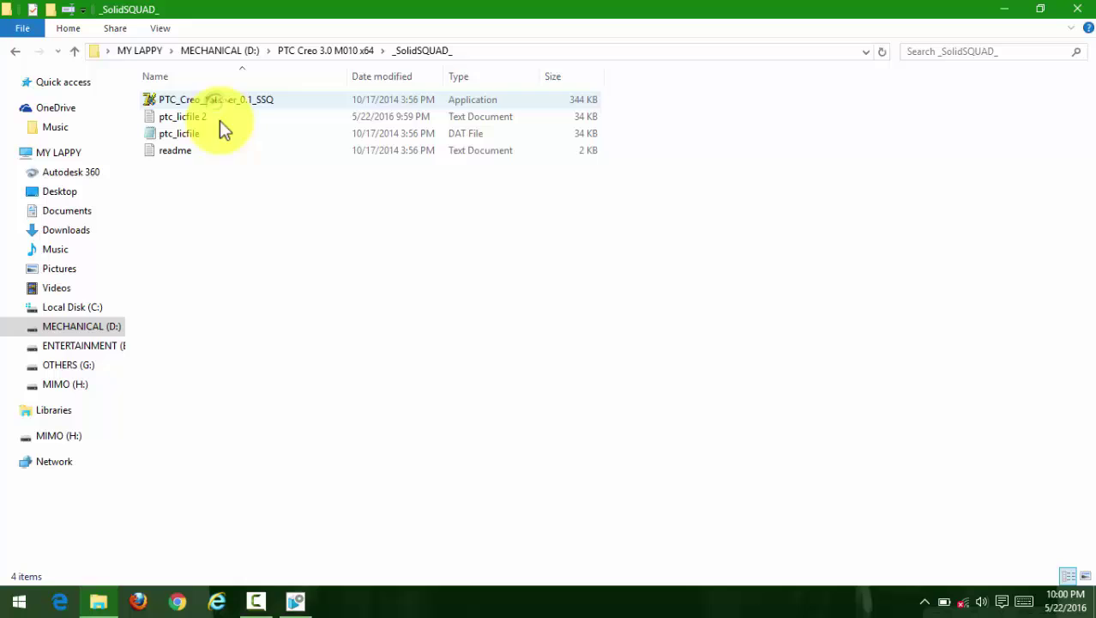
click(290, 604)
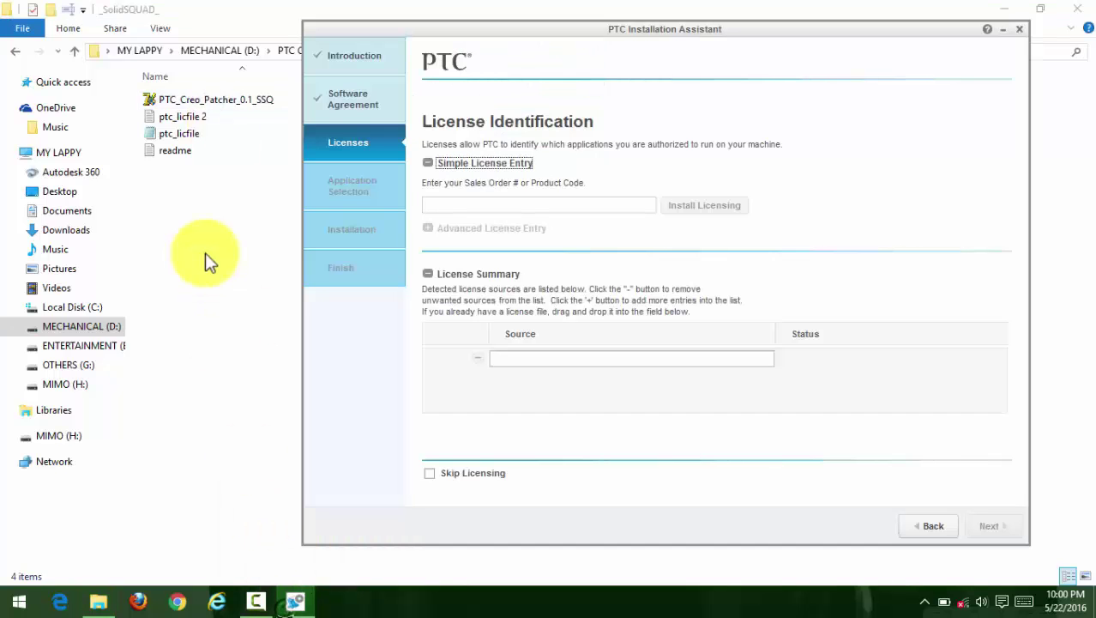
click(178, 118)
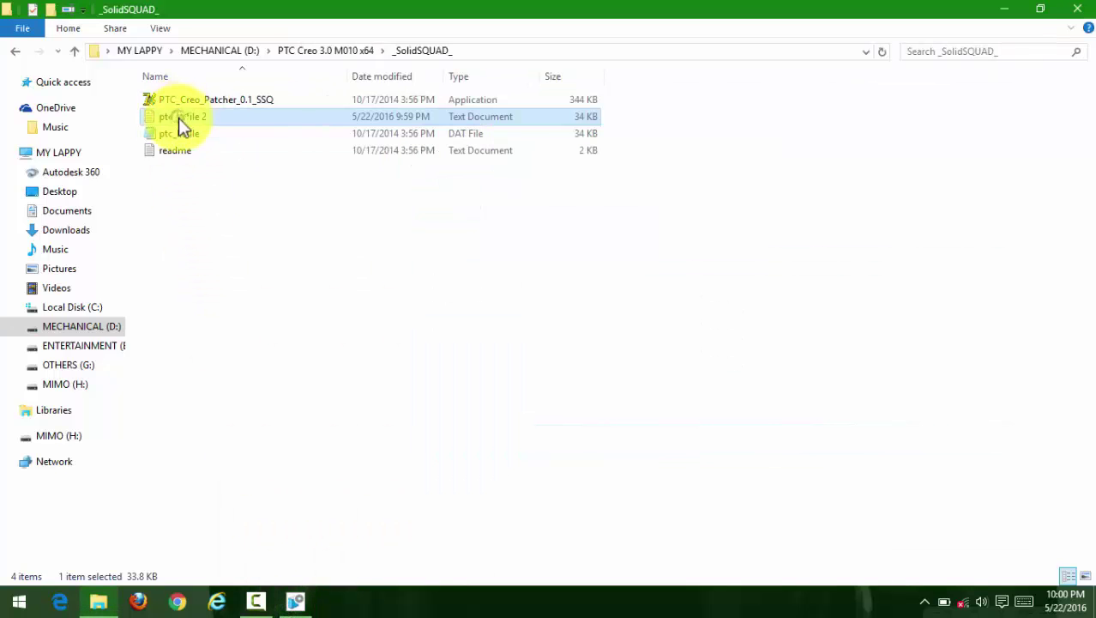
click(295, 603)
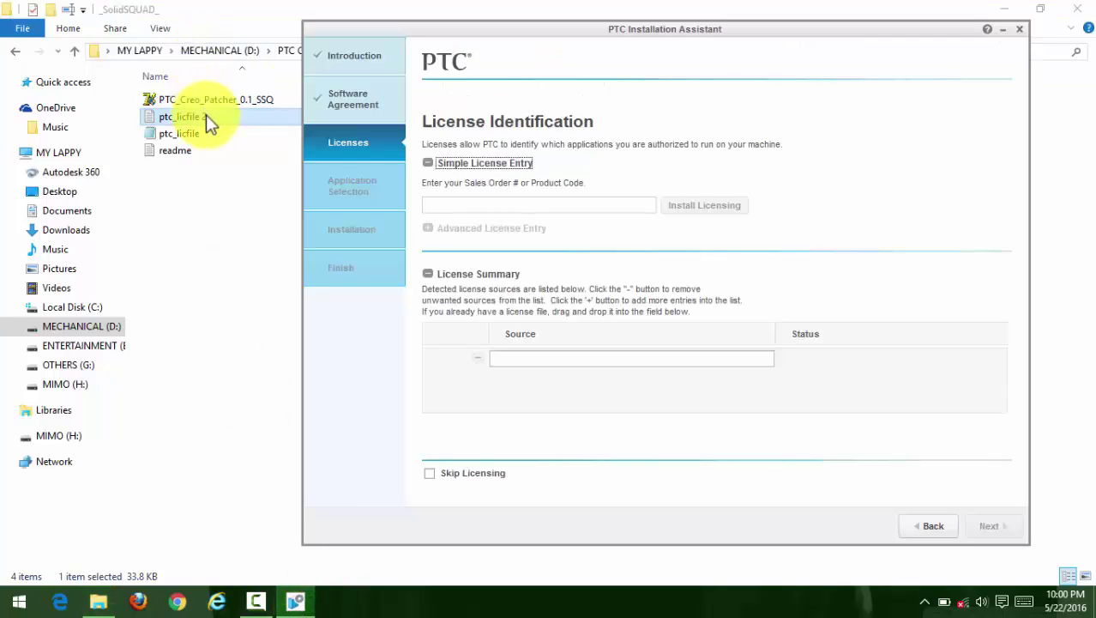
drag(206, 114, 552, 371)
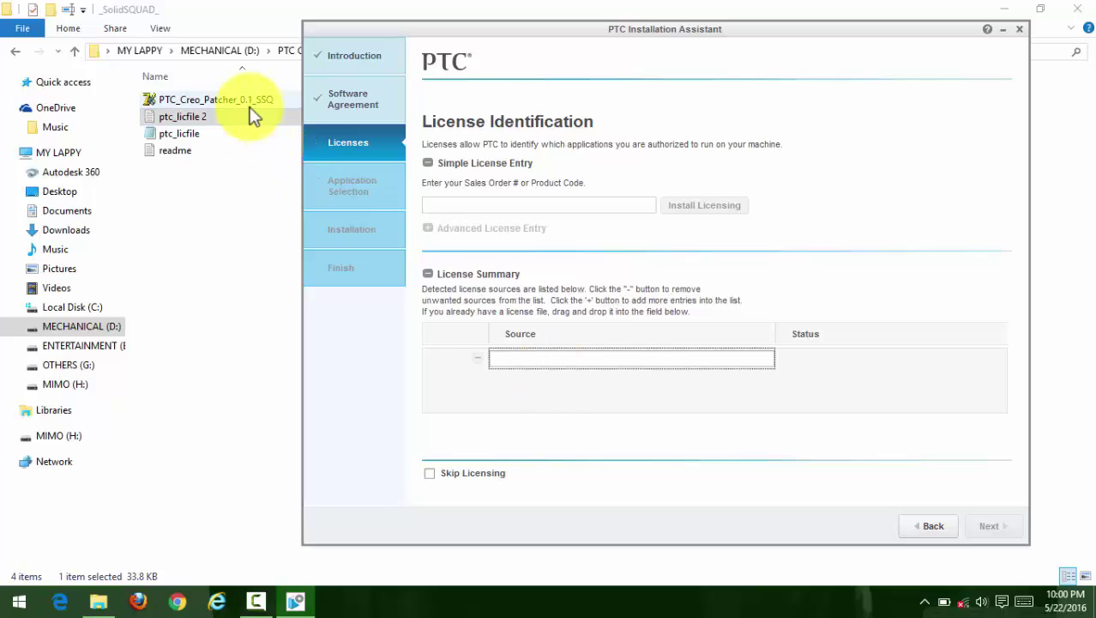
drag(250, 108, 256, 204)
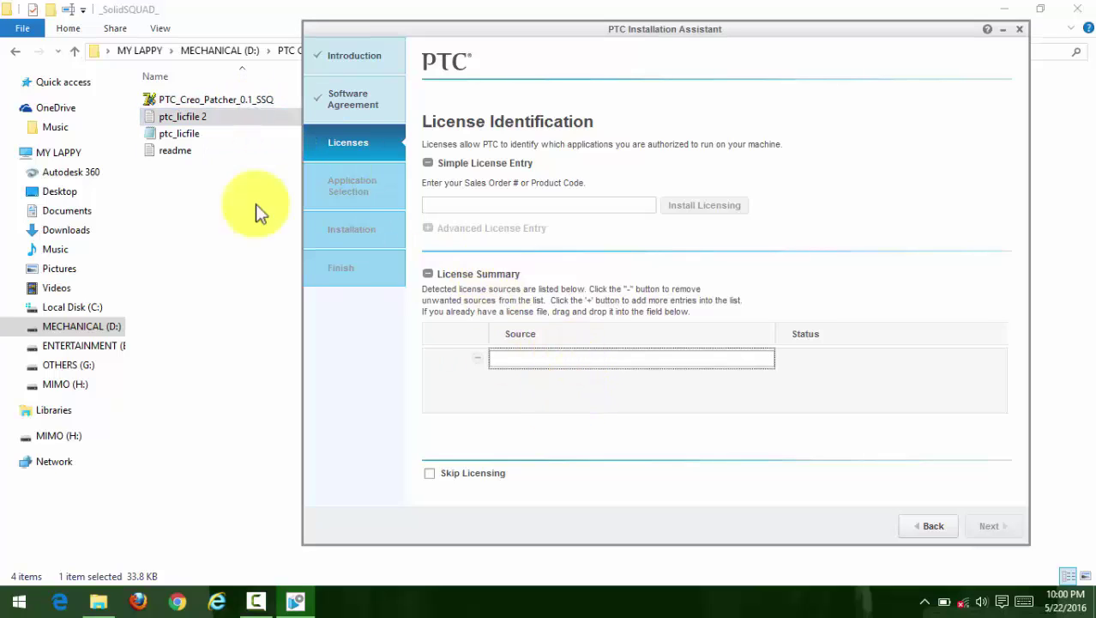
click(203, 101)
drag(206, 122, 533, 366)
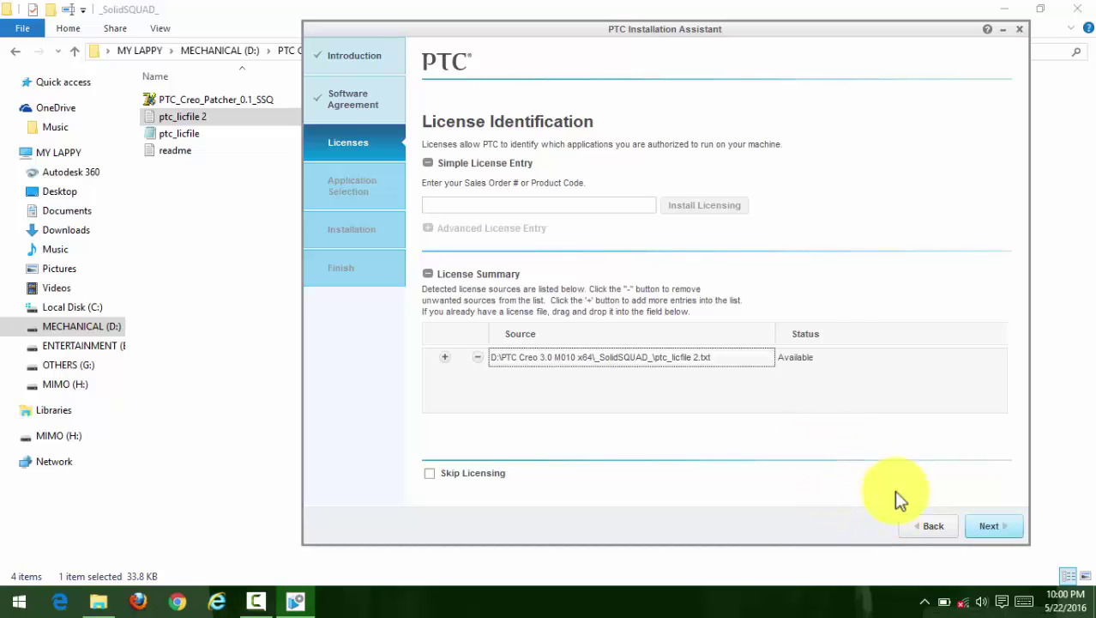
click(993, 527)
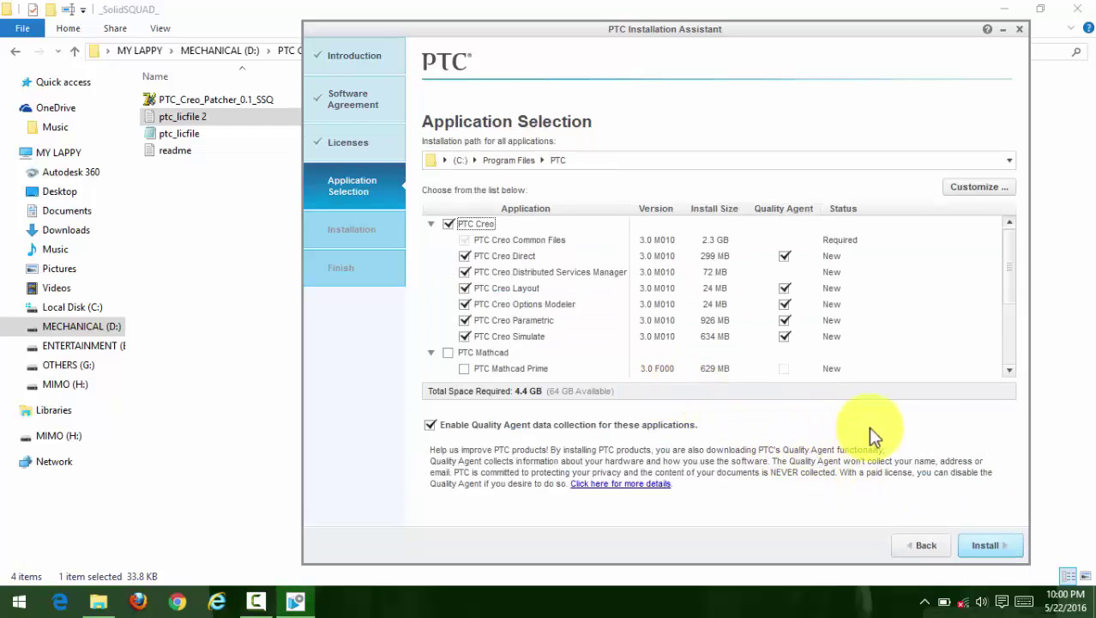
Step: Install the selected Creo applications and finish the assistant once all reach 100%
click(991, 547)
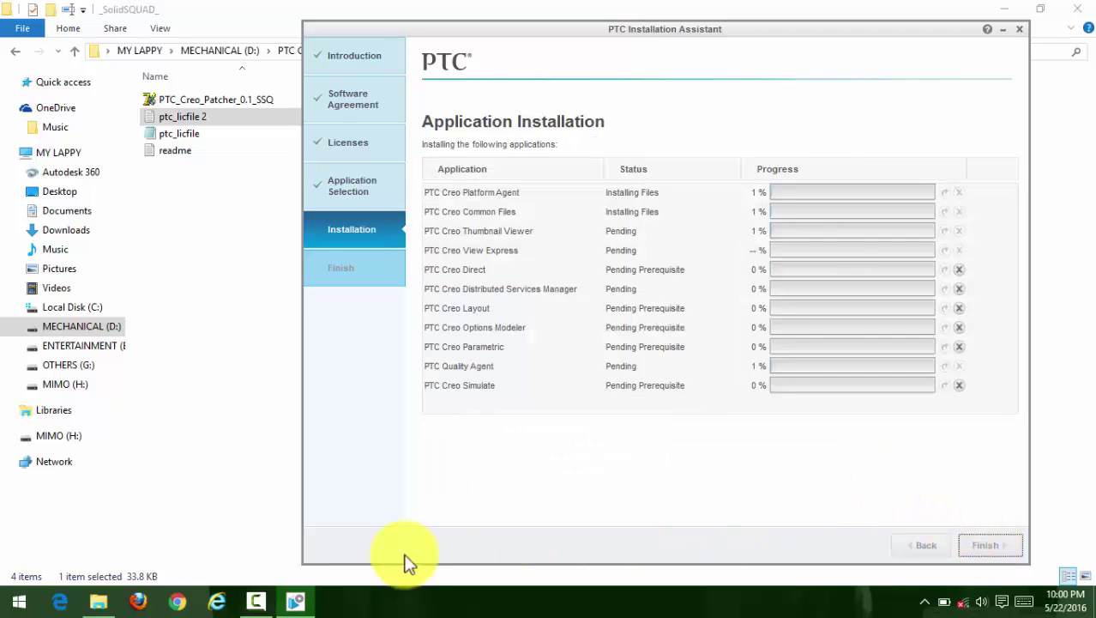
click(261, 605)
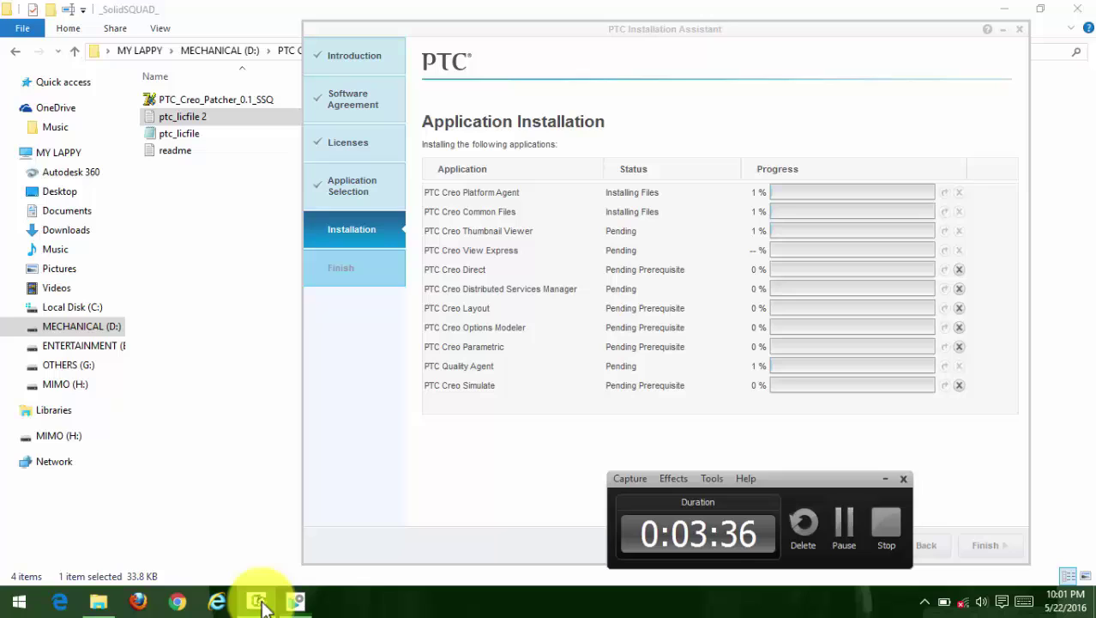
click(844, 525)
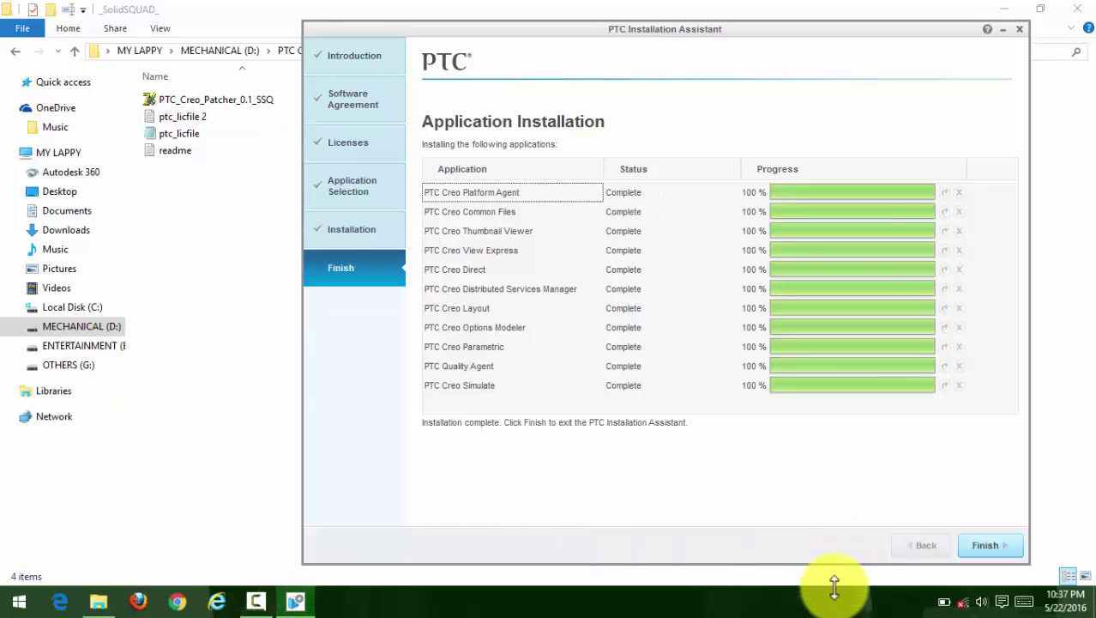
click(984, 546)
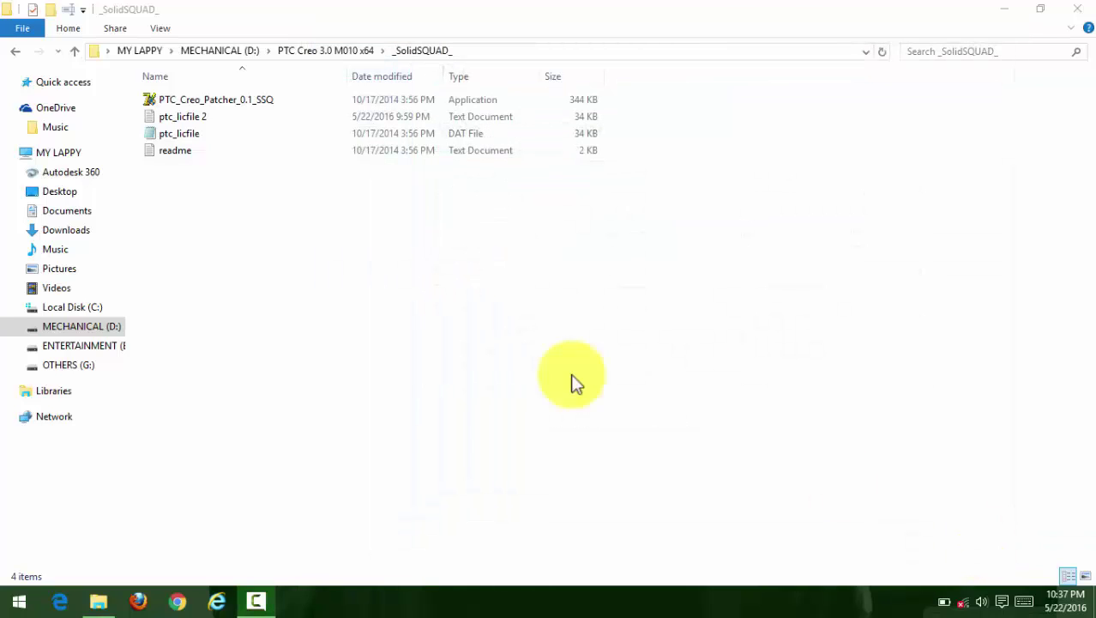
Step: Return to the _SolidSQUAD_ folder and bring up the context menu for PTC_Creo_Patcher_0.1_SSQ
click(13, 54)
click(354, 418)
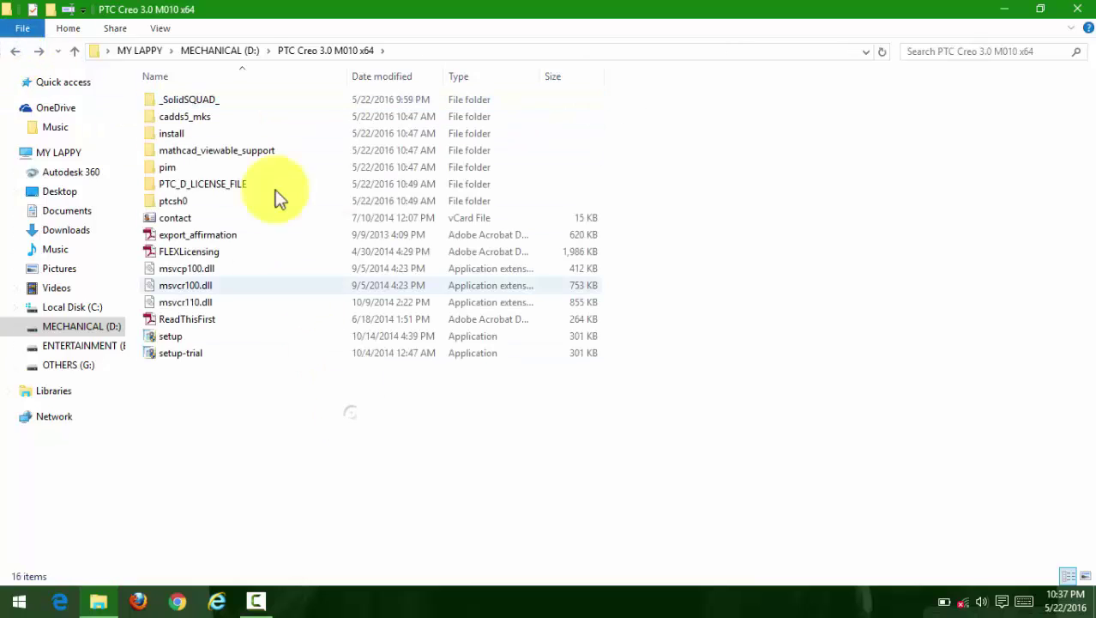
double_click(234, 95)
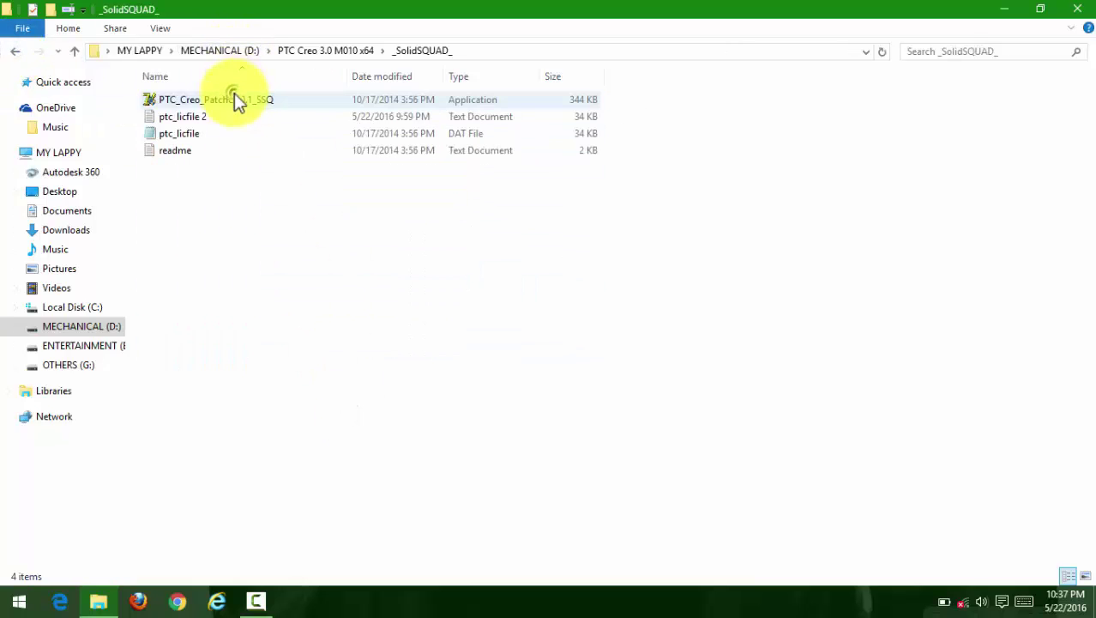
double_click(234, 102)
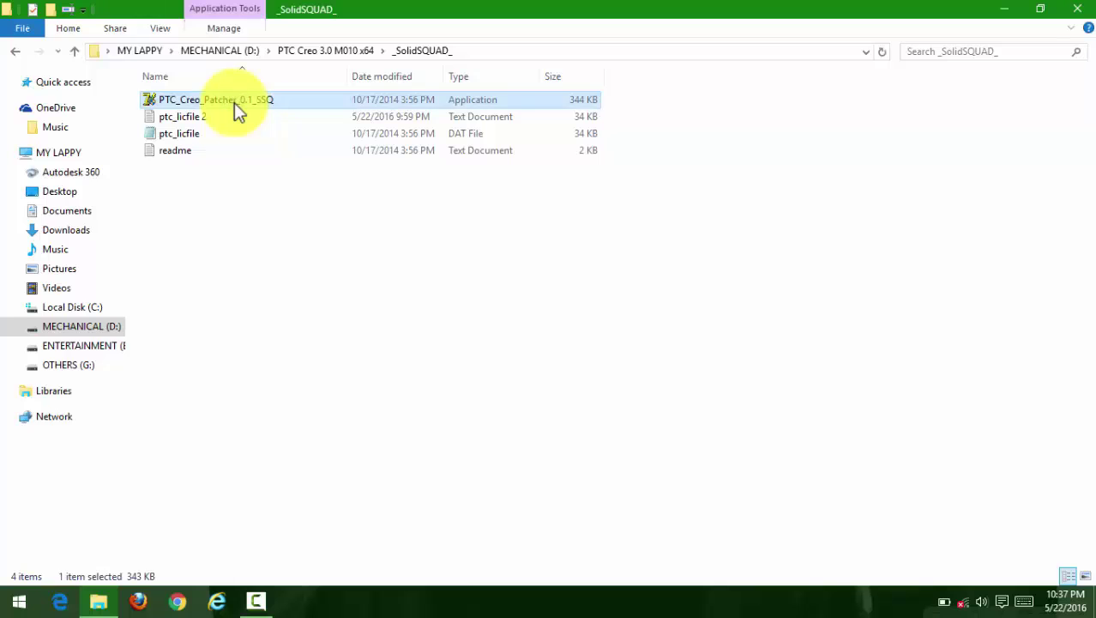
right_click(234, 102)
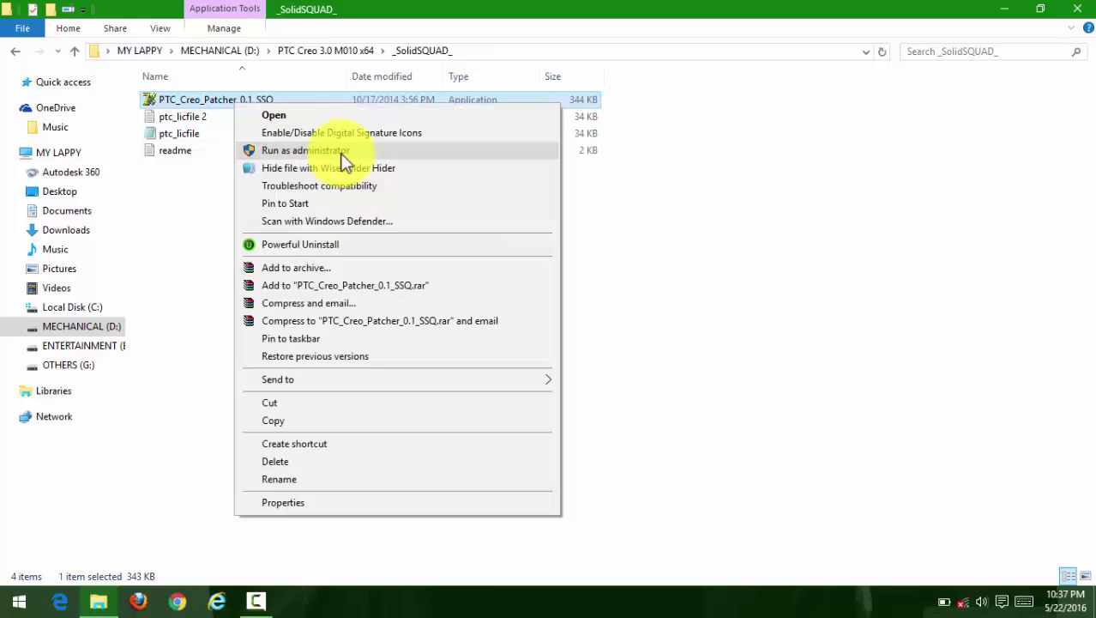
Step: Run PTC_Creo_Patcher_0.1_SSQ as administrator and point its Program Directory at C:\Program Files\PTC\Creo 3.0
click(343, 161)
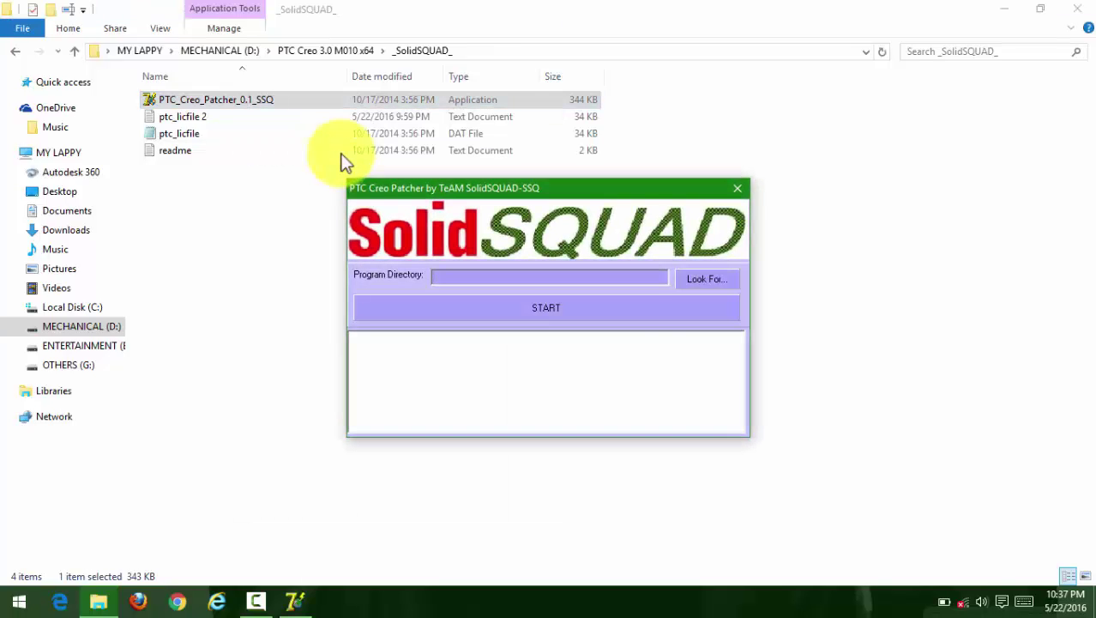
click(689, 277)
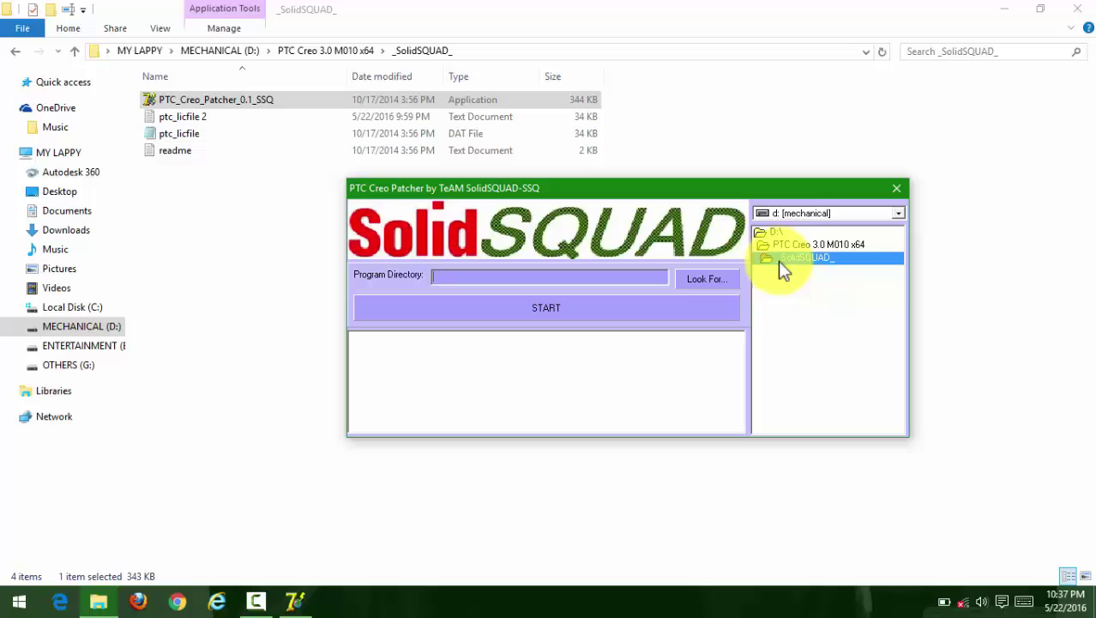
click(810, 216)
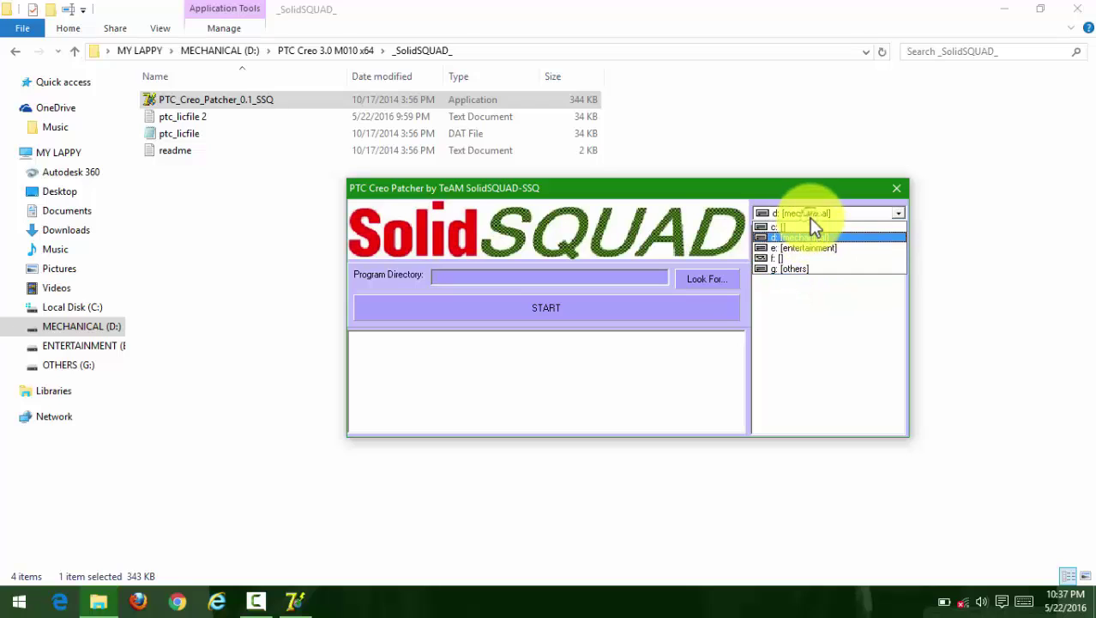
click(810, 228)
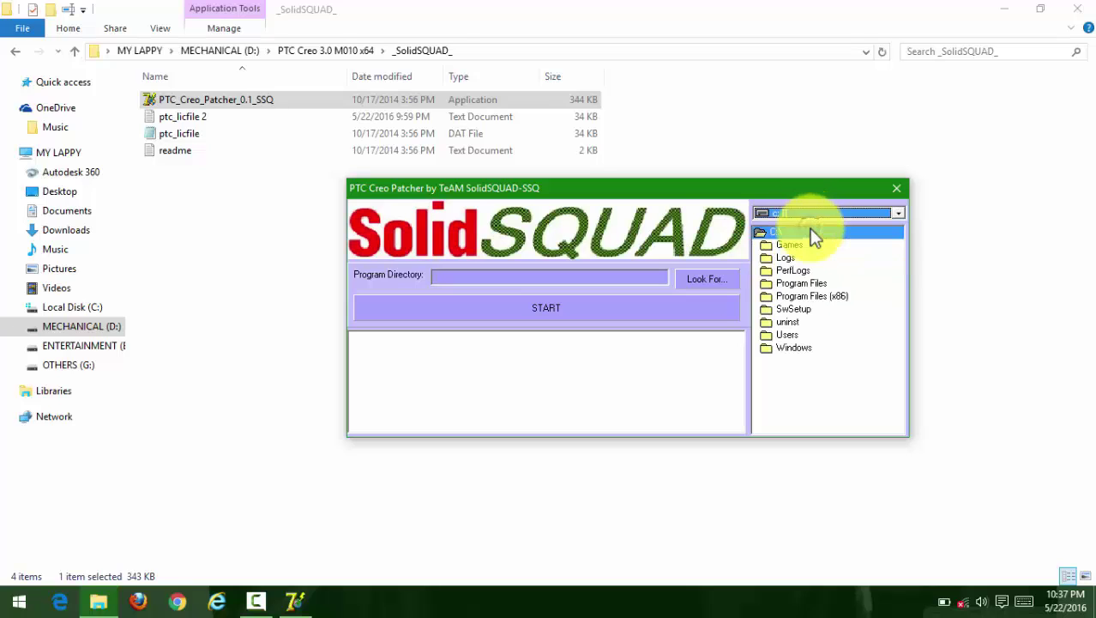
double_click(819, 284)
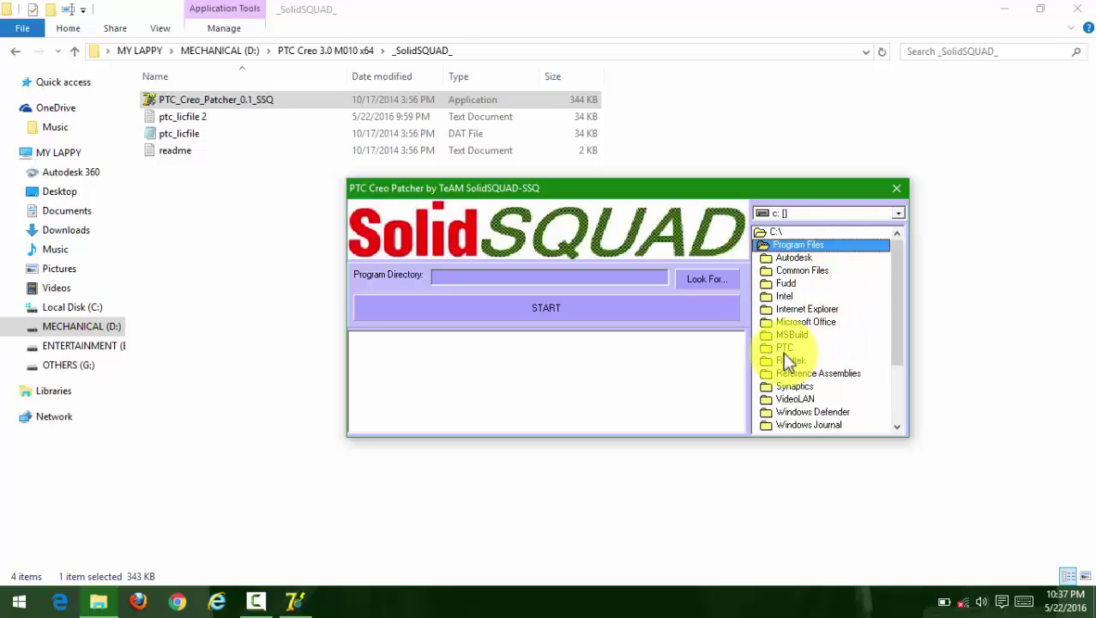
double_click(783, 345)
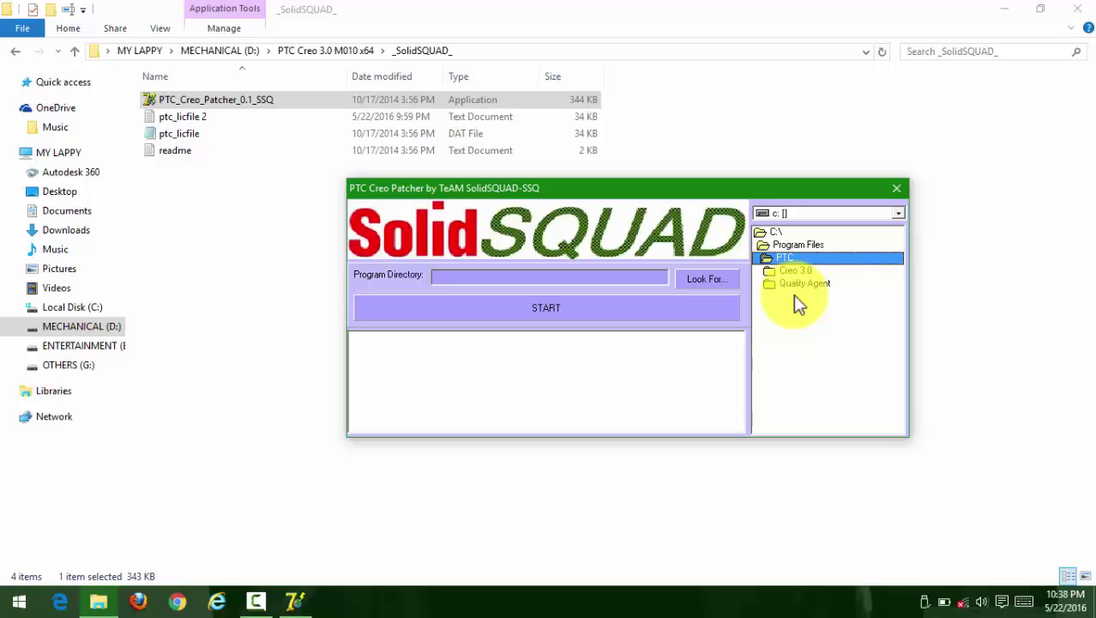
double_click(798, 272)
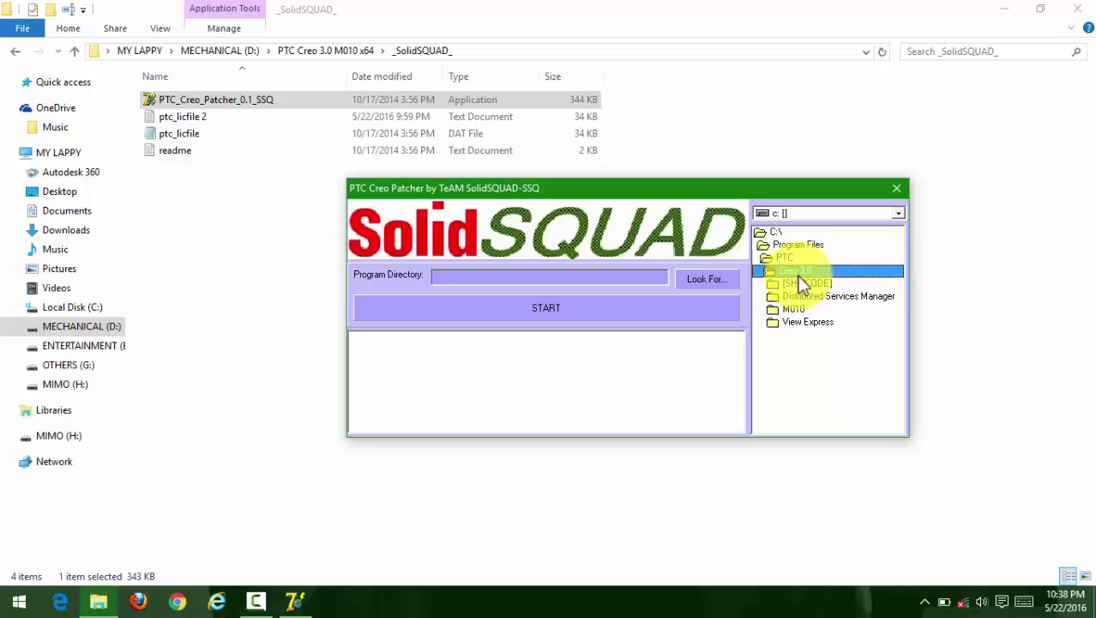
click(800, 309)
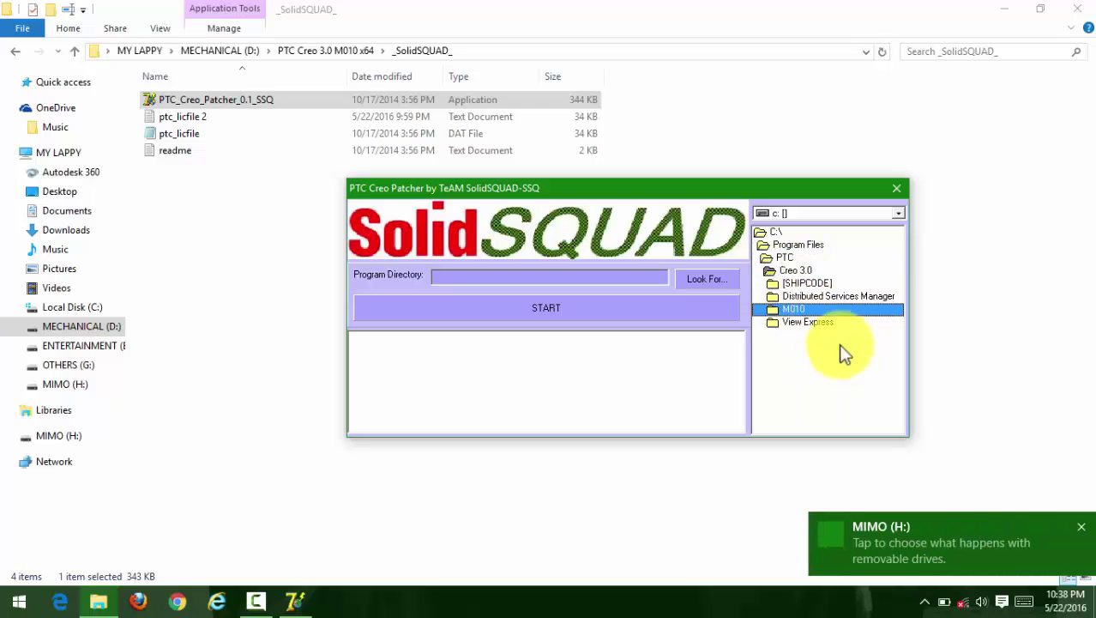
click(712, 277)
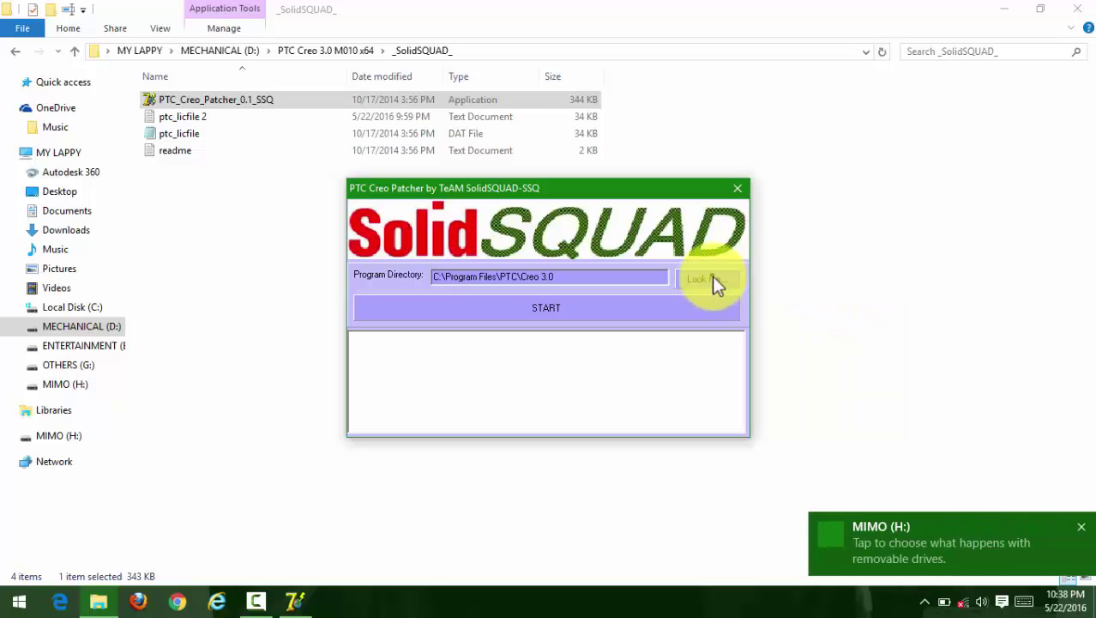
Step: Patch all Creo 3.0 files with START, dismiss the FlexLM Patcher completion message, and close the patcher
click(615, 305)
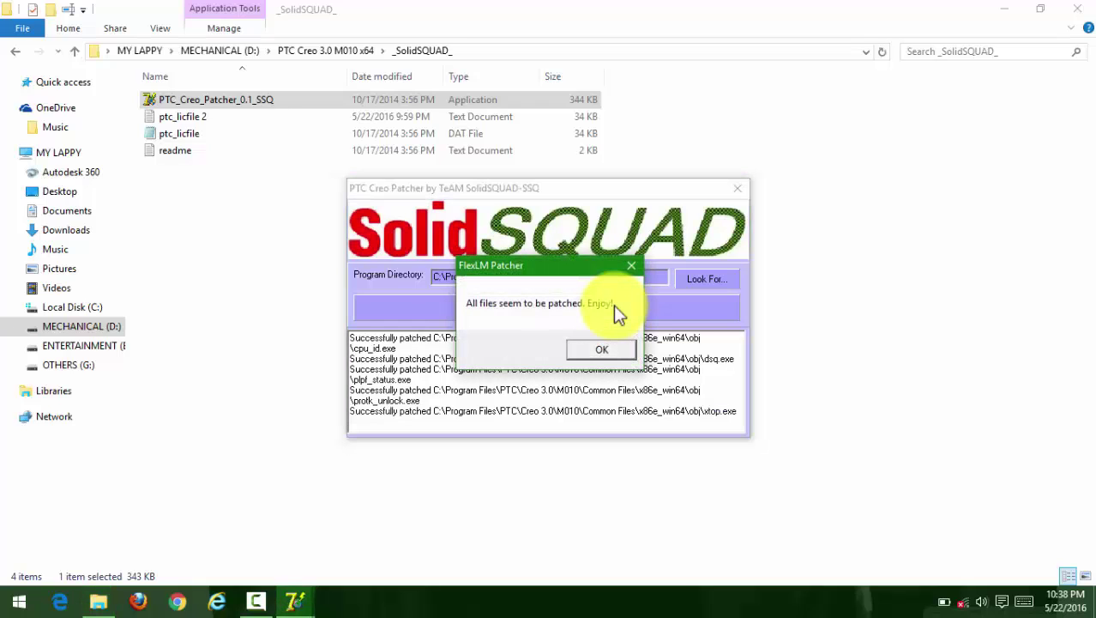
key(Return)
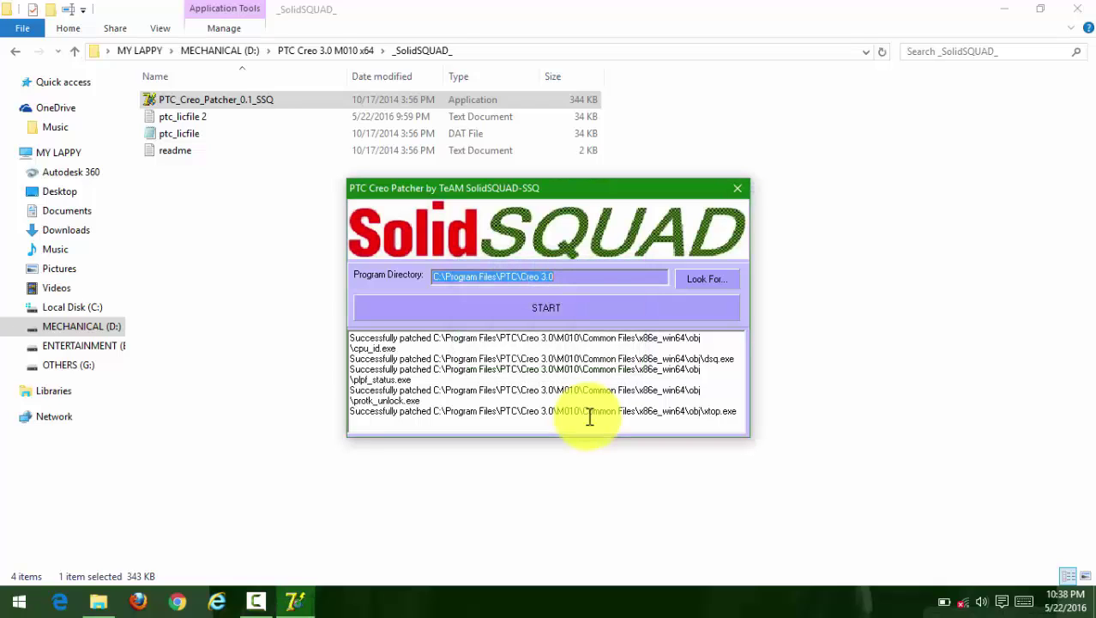
key(alt+F4)
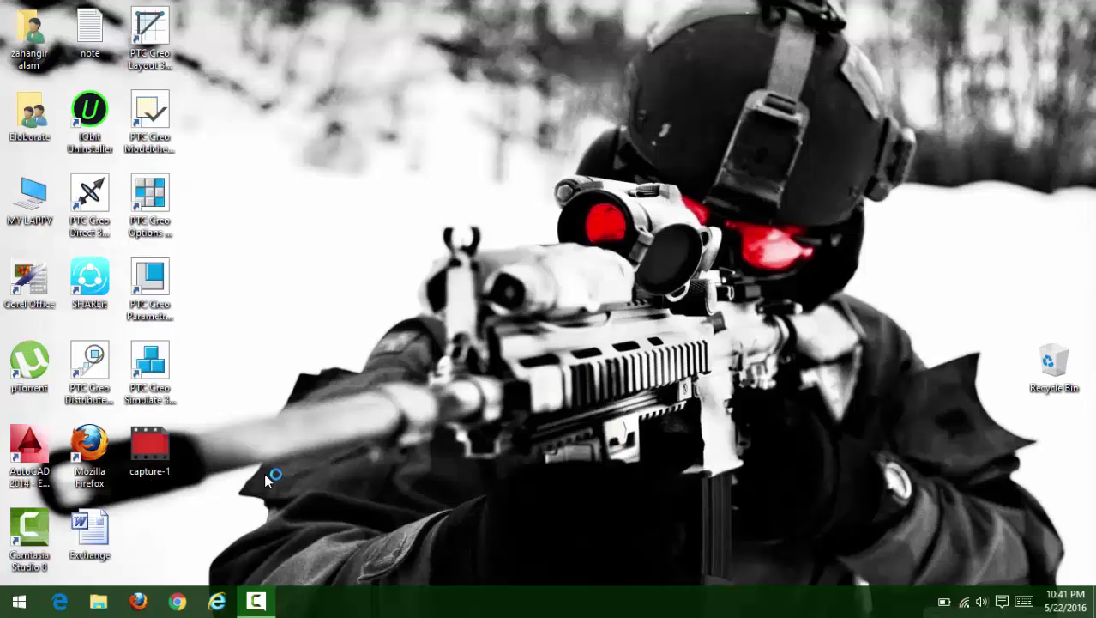
Step: Launch PTC Creo Parametric 3.0 M010 from the desktop and grant it Windows Firewall access
click(168, 292)
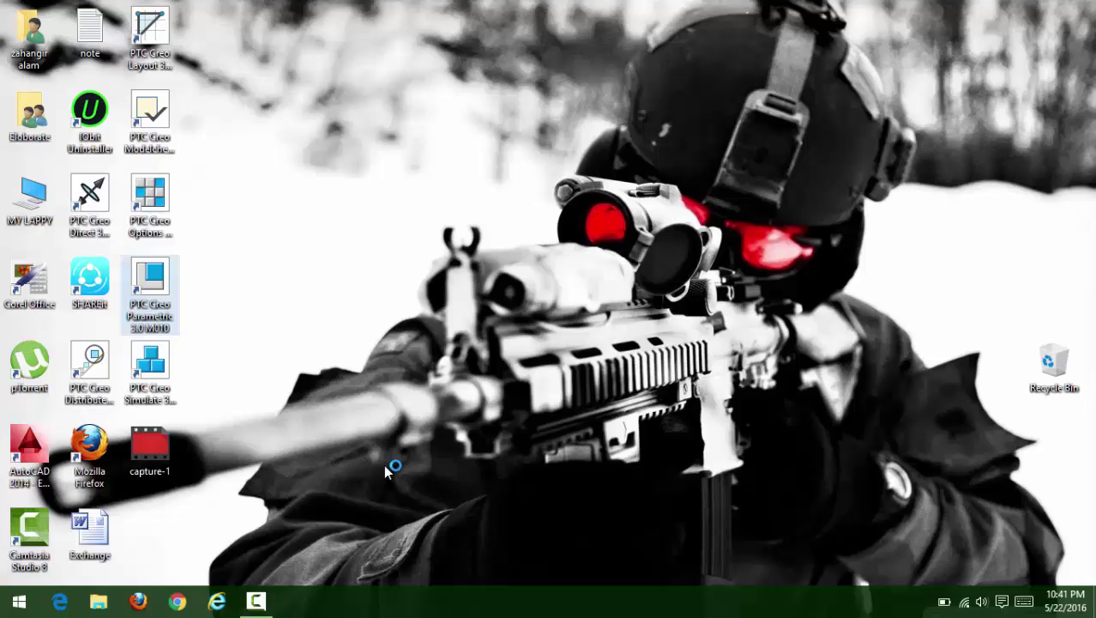
click(967, 604)
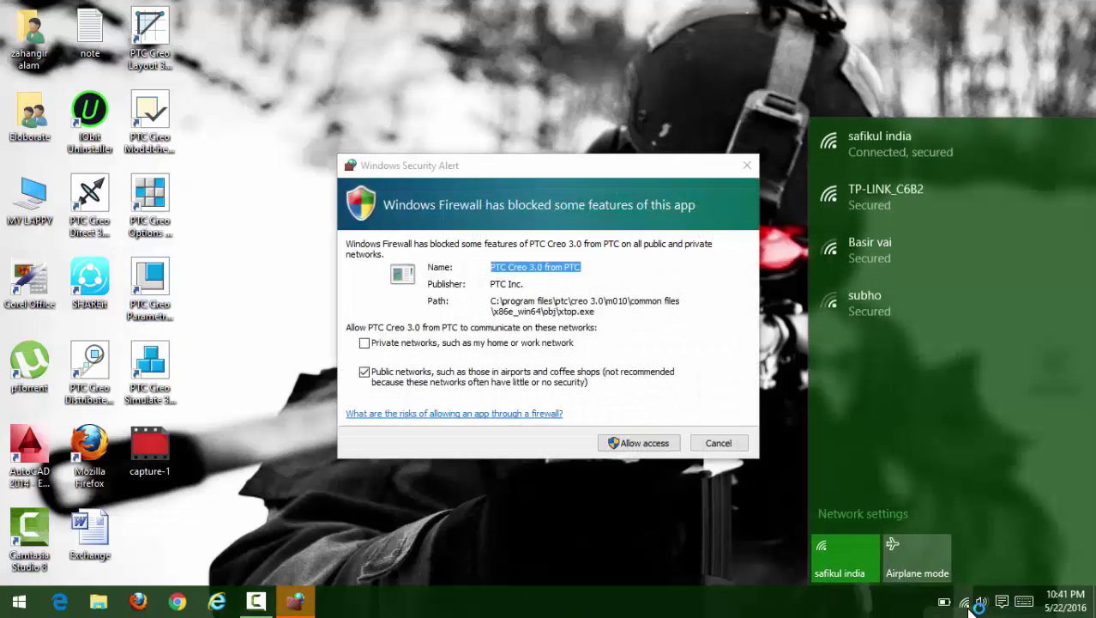
click(967, 604)
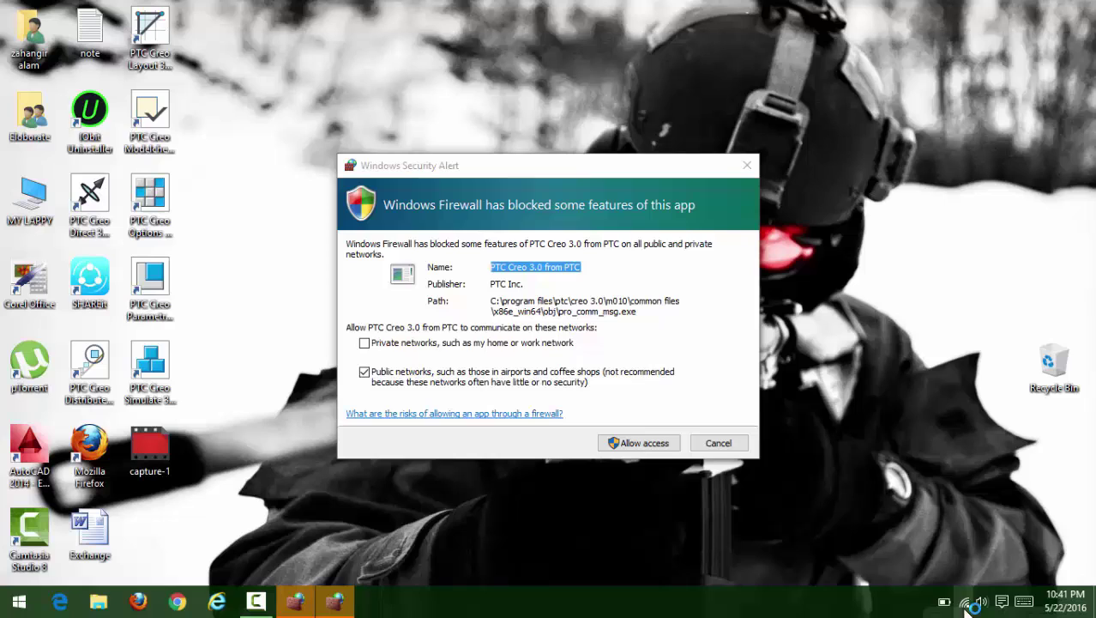
click(643, 443)
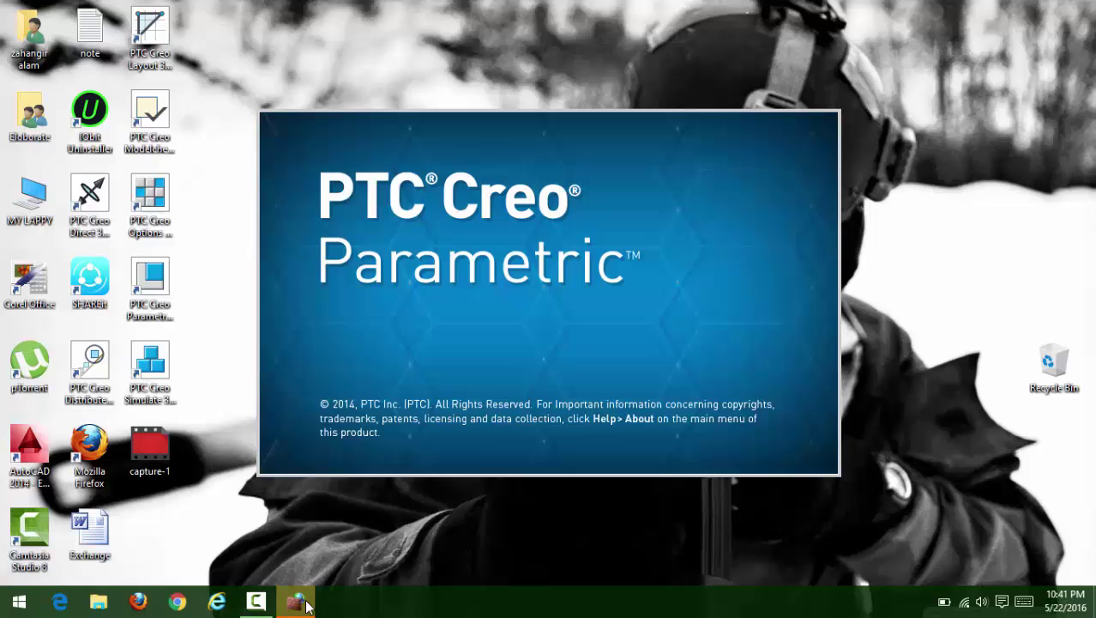
Step: Allow Creo's messaging component through the firewall and dismiss the Resource Center window
click(643, 445)
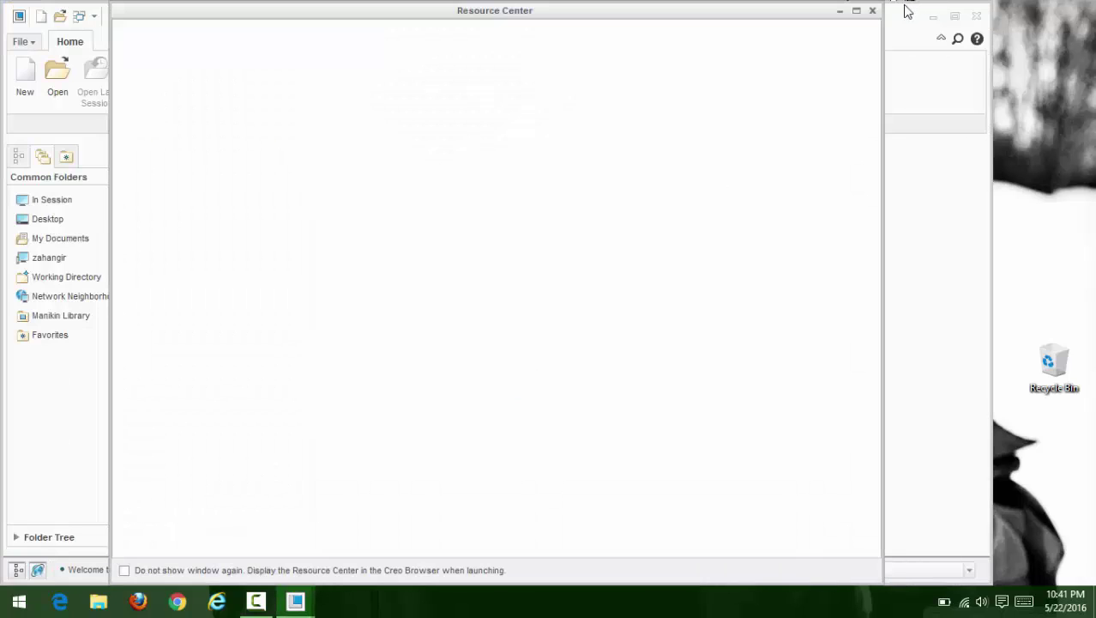
click(872, 12)
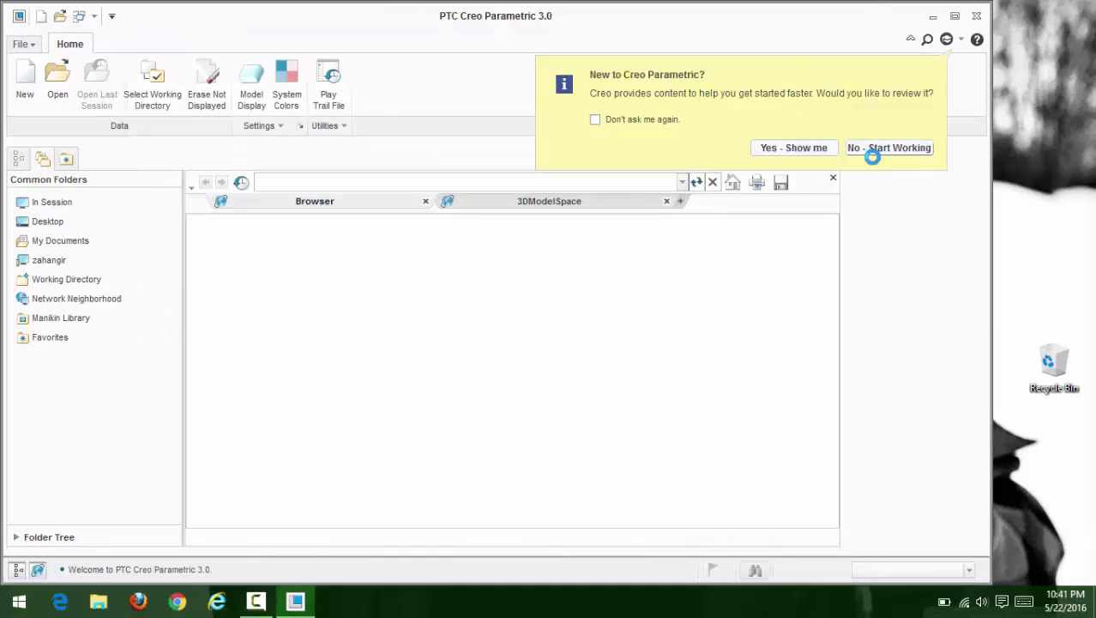